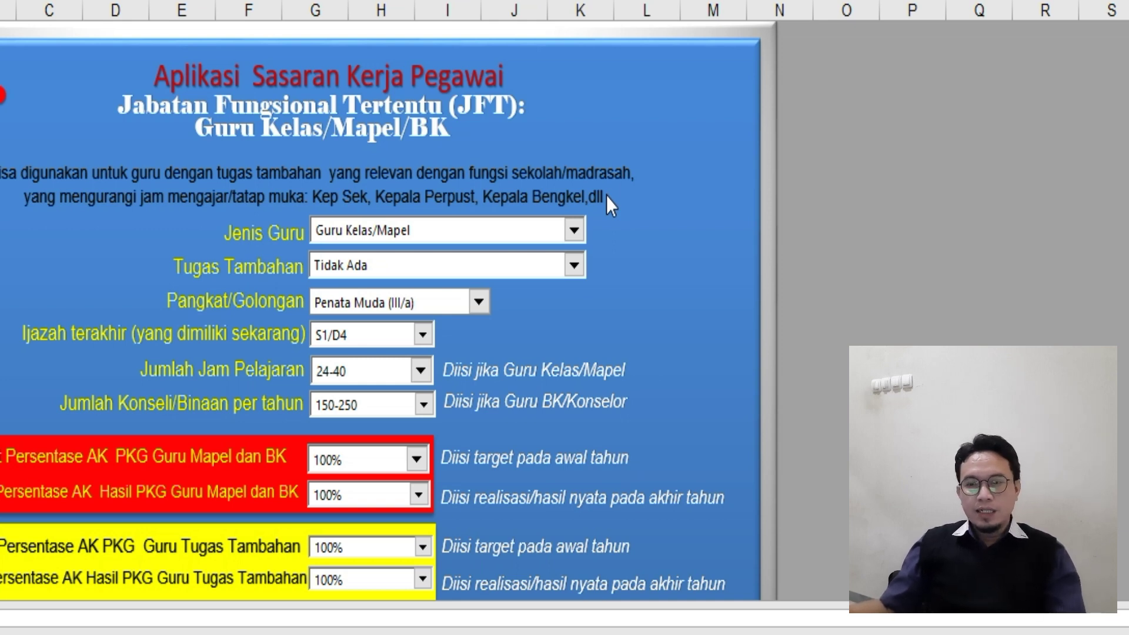
Choose Guru Kelas/Mapel as the Jenis Guru and Tidak Ada as the Tugas Tambahan
click(575, 230)
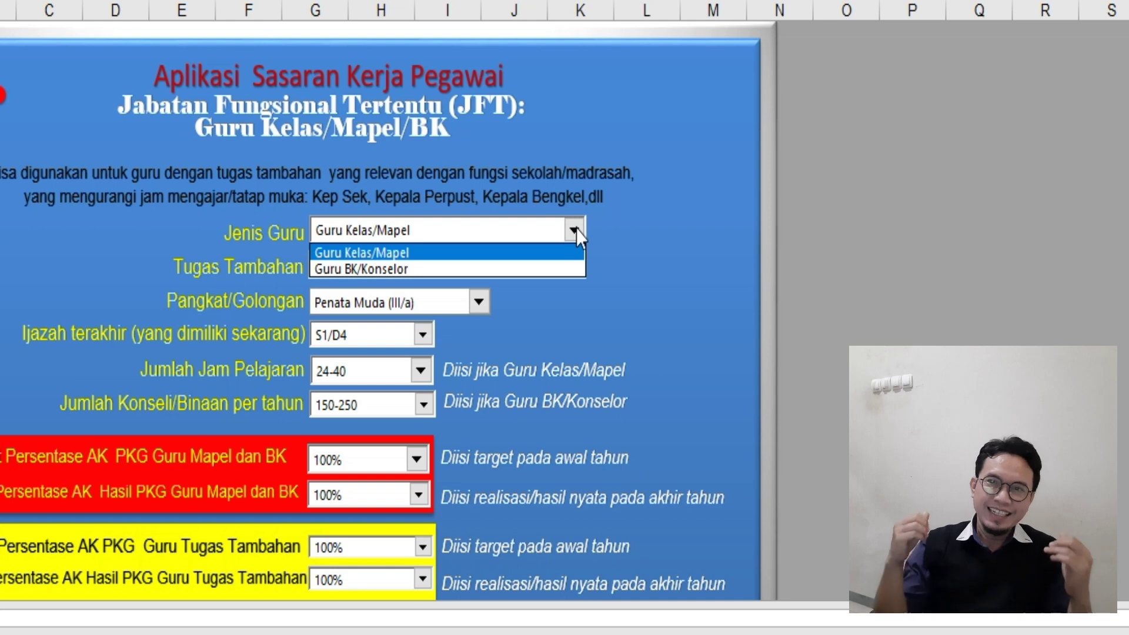
click(557, 254)
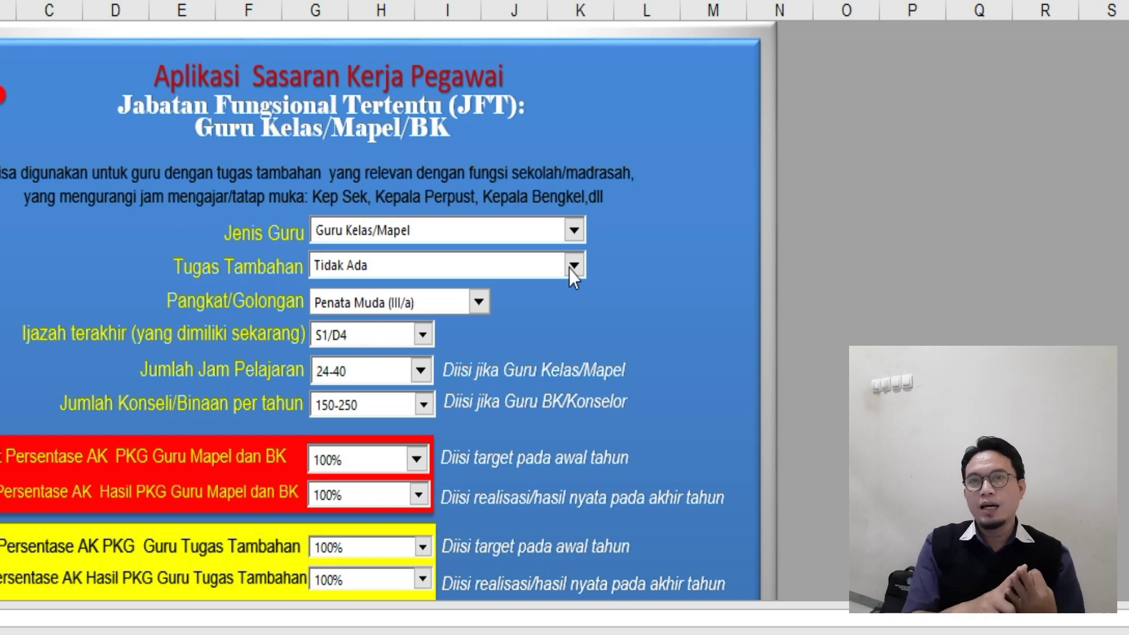
click(572, 266)
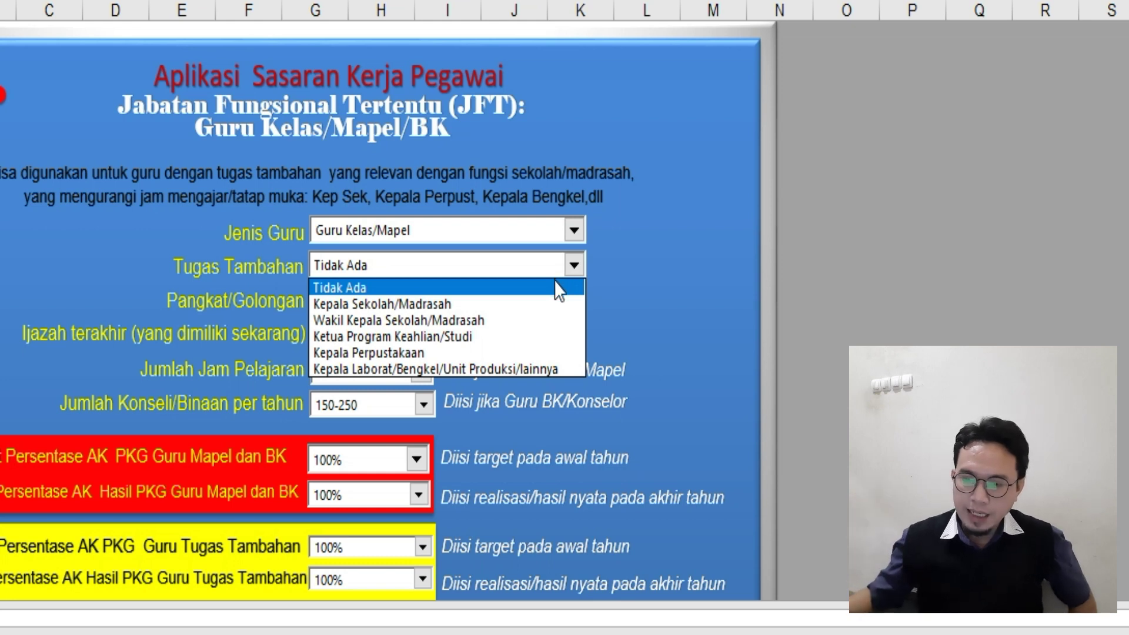
click(555, 283)
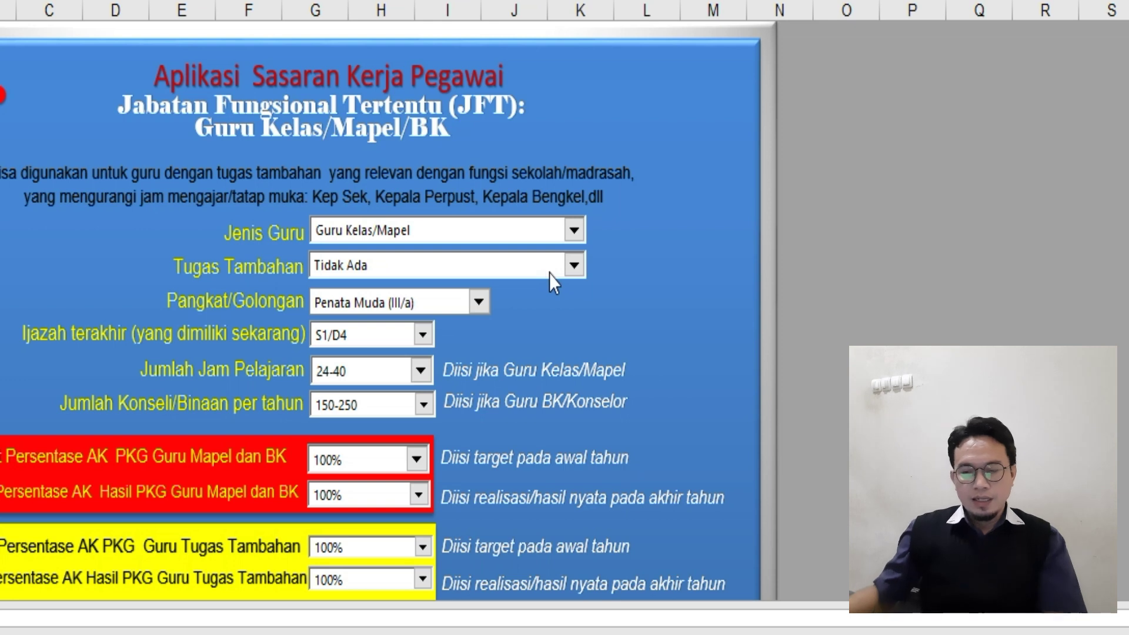
Choose Penata Muda (III/a) as the Pangkat/Golongan and S1/D4 as the Ijazah terakhir
click(479, 303)
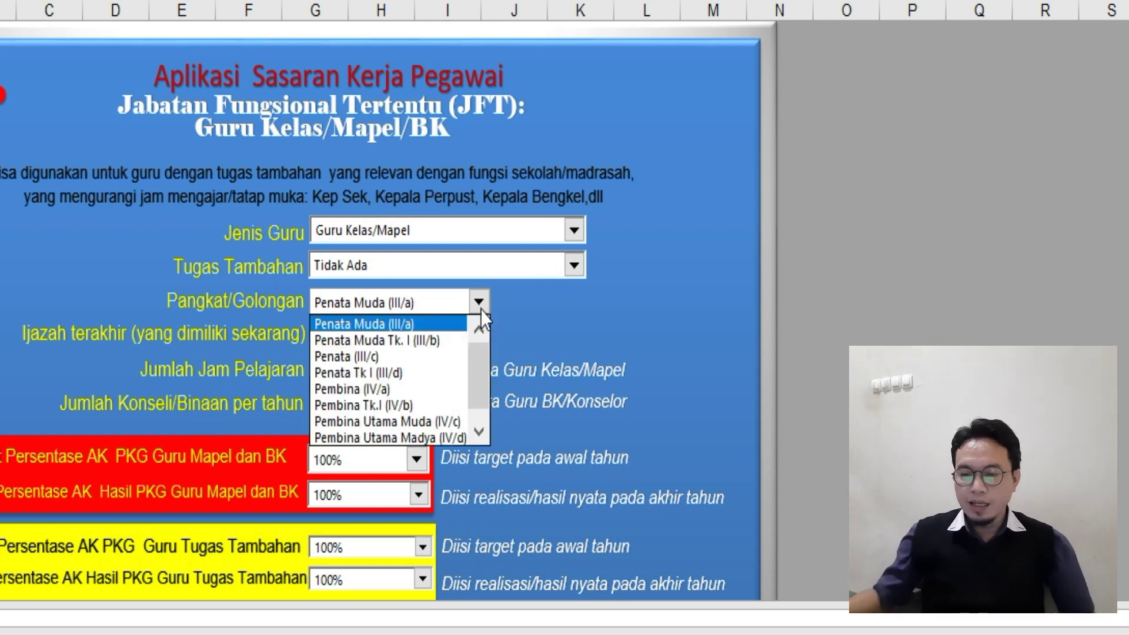
drag(484, 370, 480, 408)
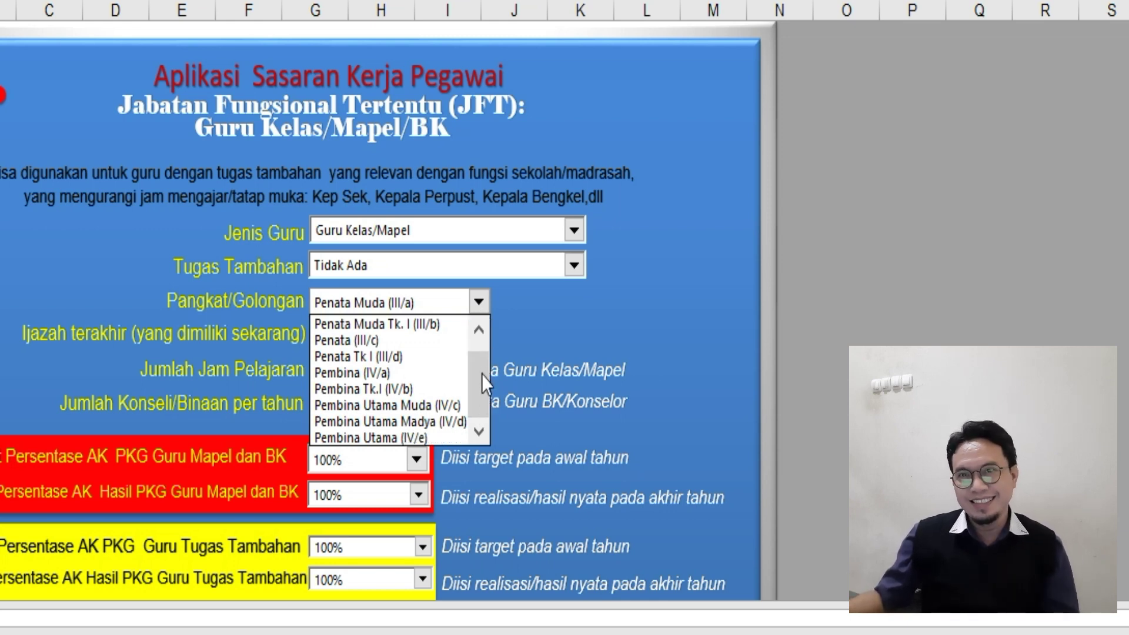
drag(481, 376, 482, 345)
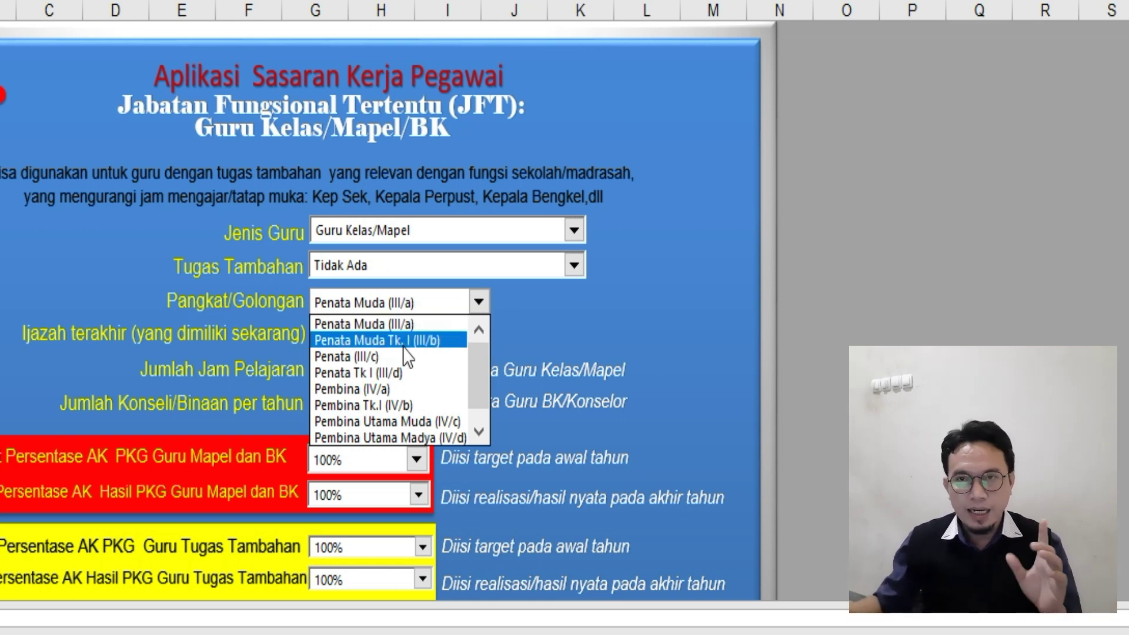
click(419, 323)
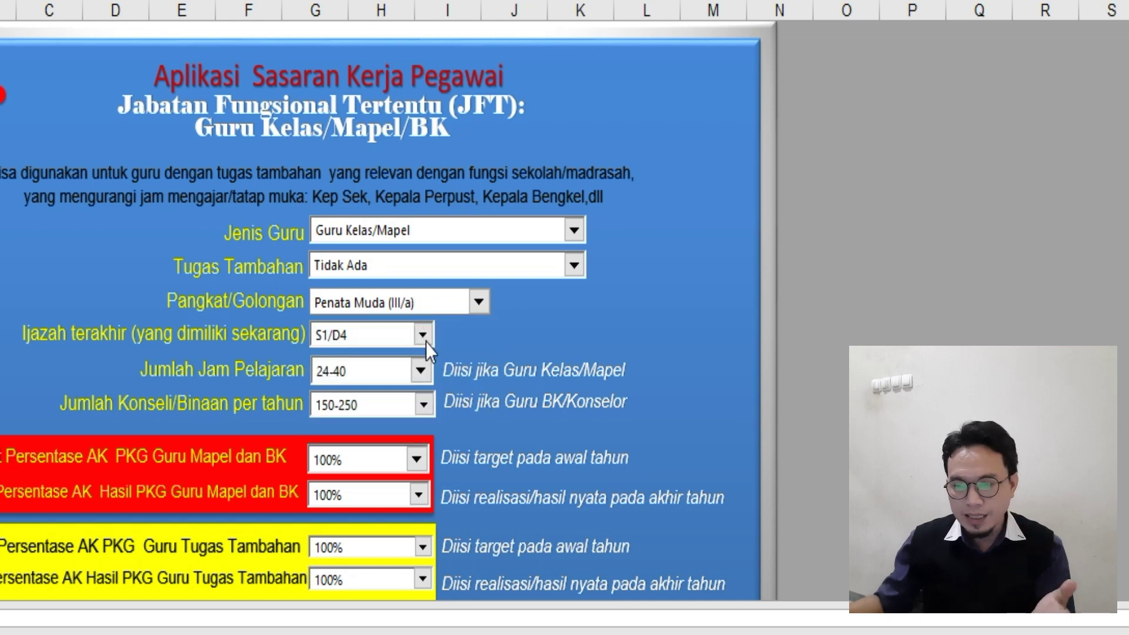
click(423, 335)
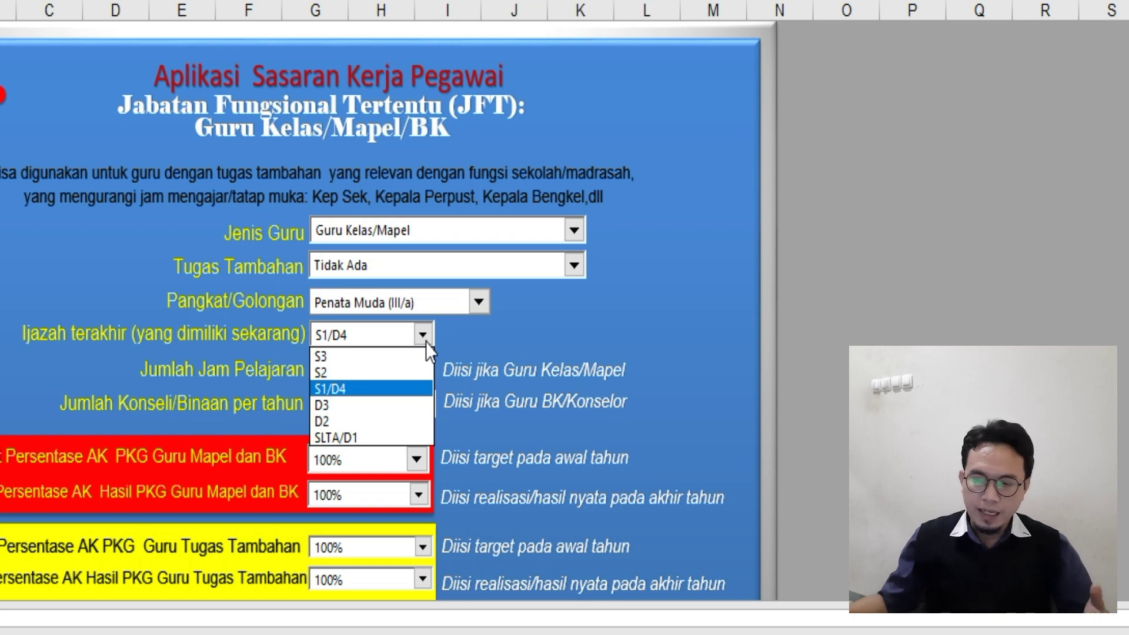
click(410, 388)
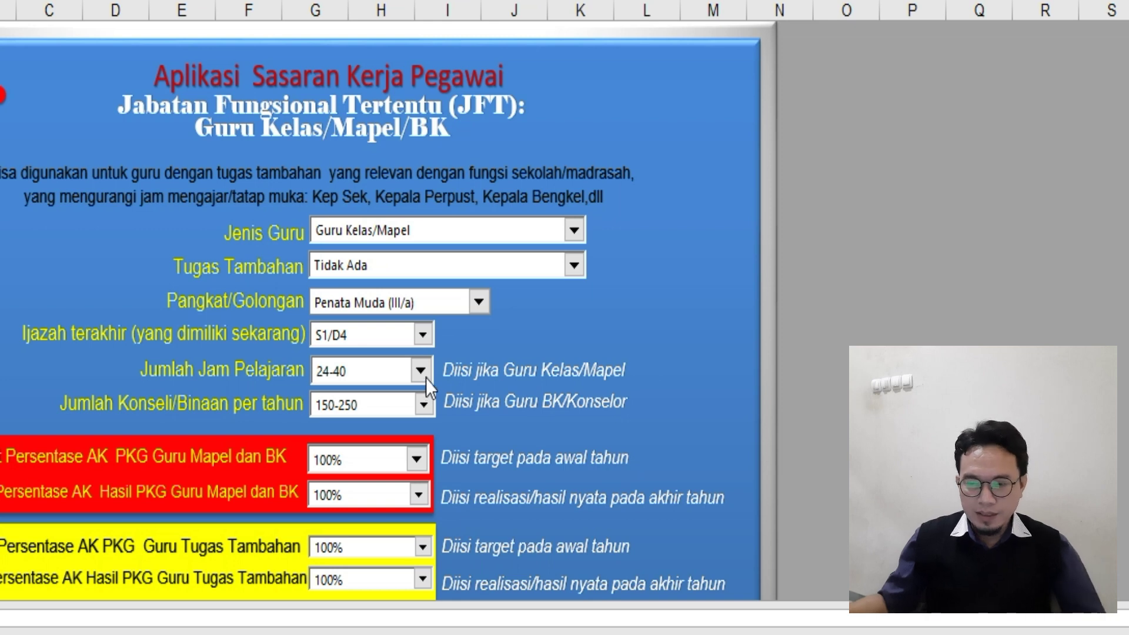
Choose 24-40 for Jumlah Jam Pelajaran and check the options for Jumlah Konseli/Binaan per tahun
click(420, 371)
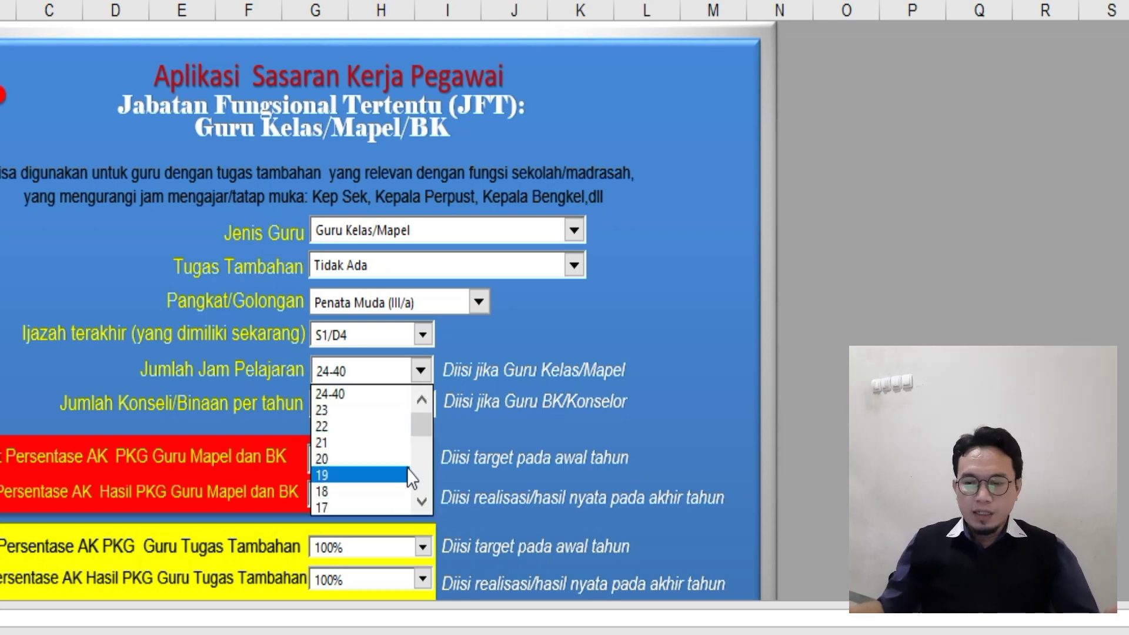
click(406, 399)
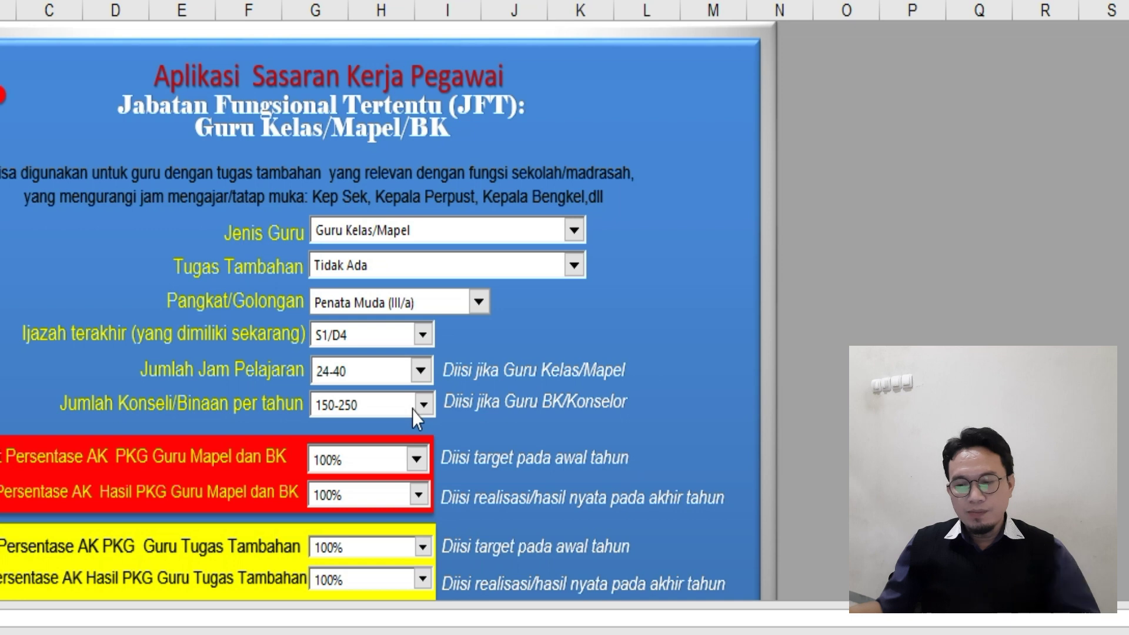
click(424, 412)
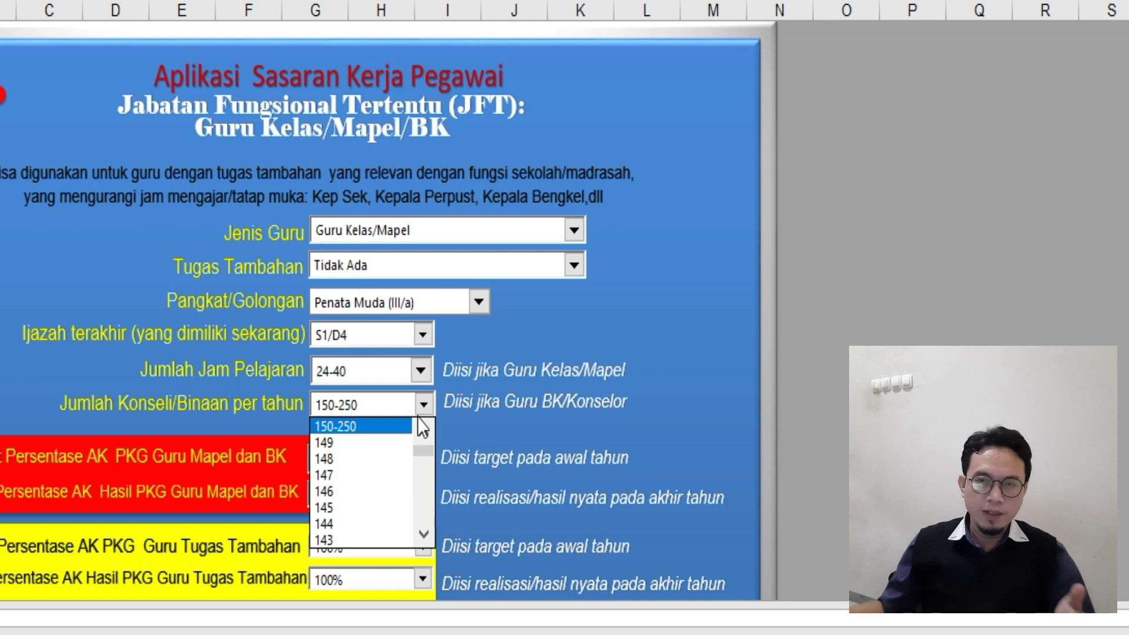
click(424, 404)
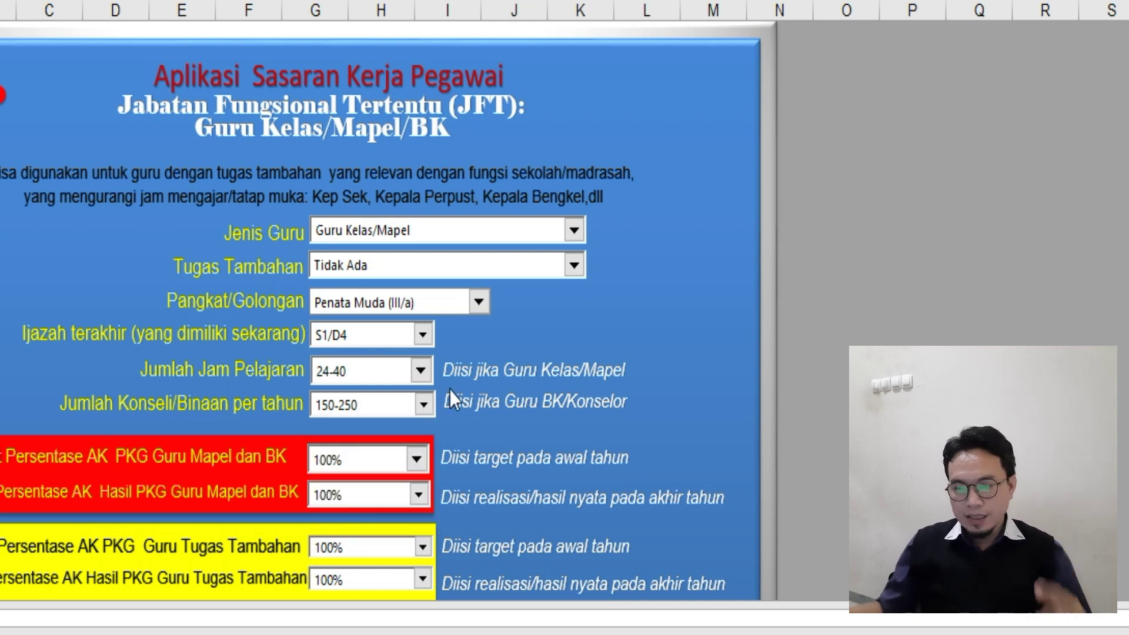
Look over the percentage settings for PKG and go to the Formulir SKP sheet
scroll(452, 411, down, 1)
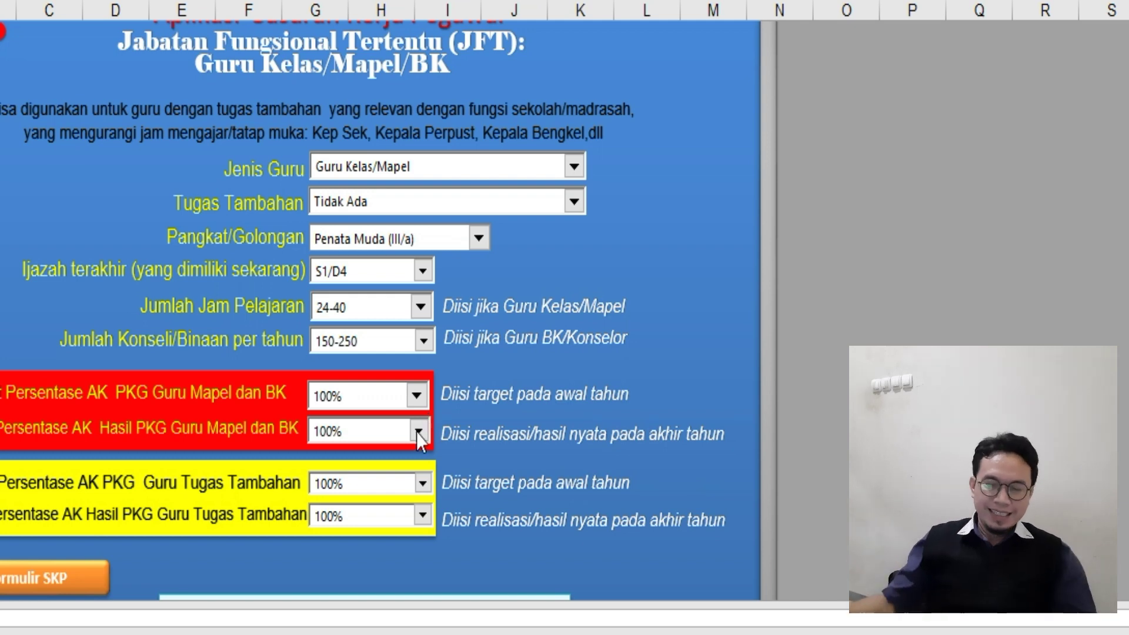
scroll(417, 432, down, 1)
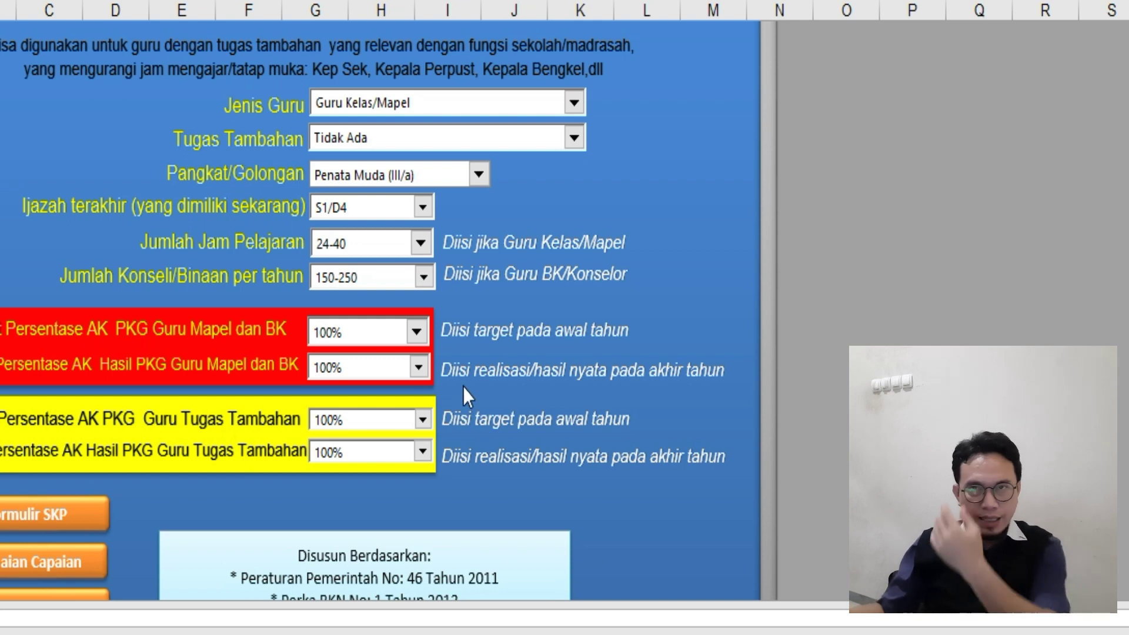
scroll(149, 494, down, 2)
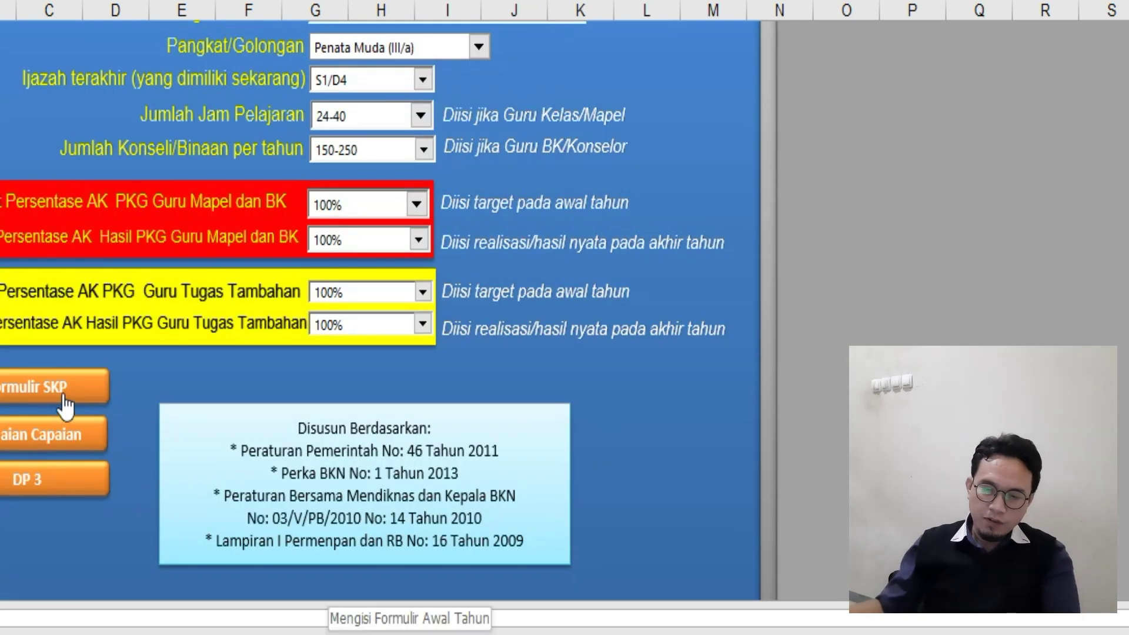
click(65, 406)
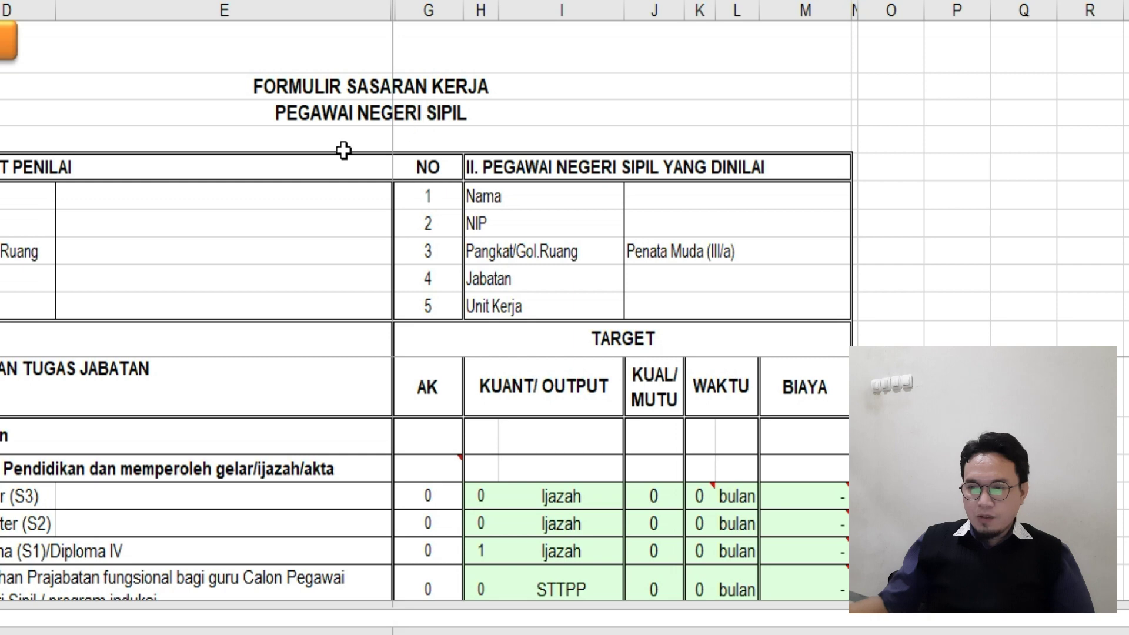
Go through the identity cells of the appraiser and the appraised employee, from Nama to Unit Kerja, on the SKP form
click(256, 203)
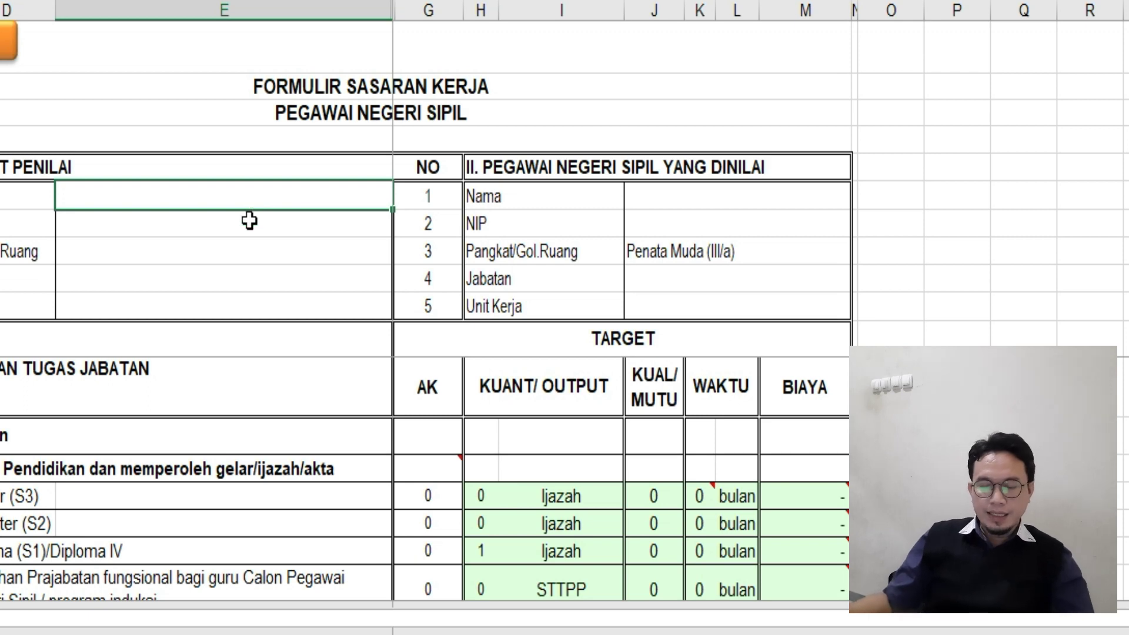
click(250, 222)
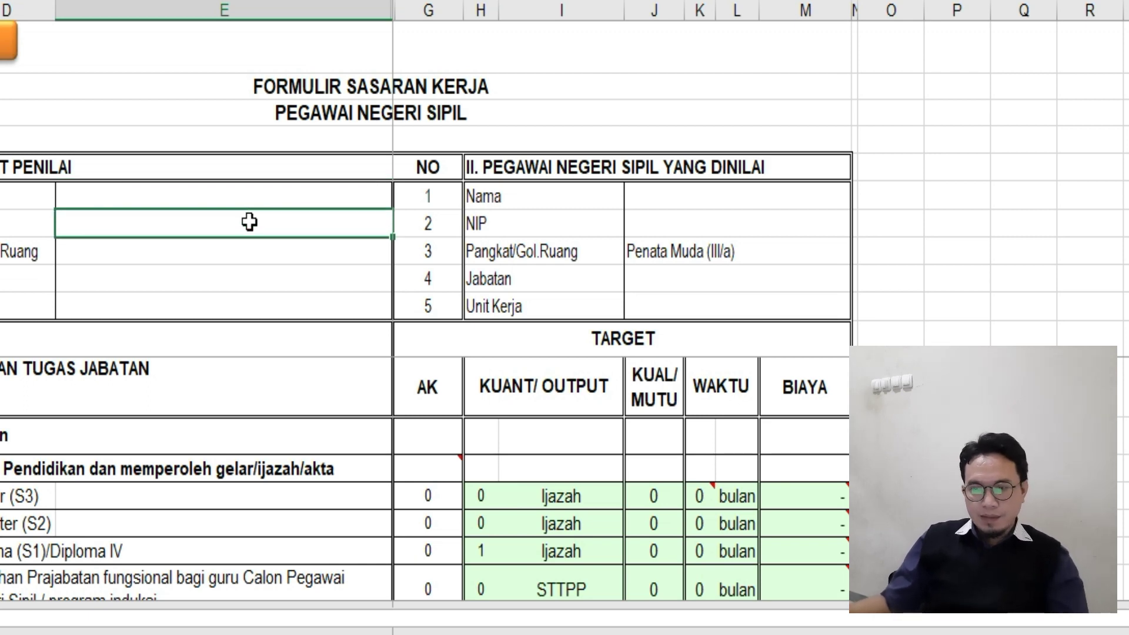
click(247, 253)
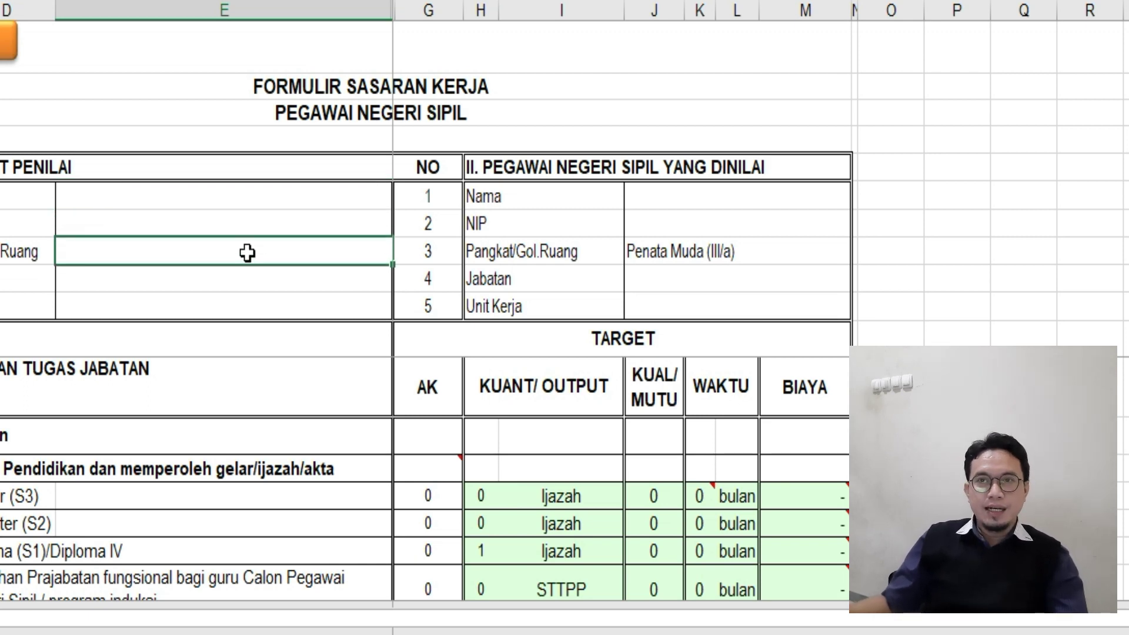
click(250, 282)
click(233, 305)
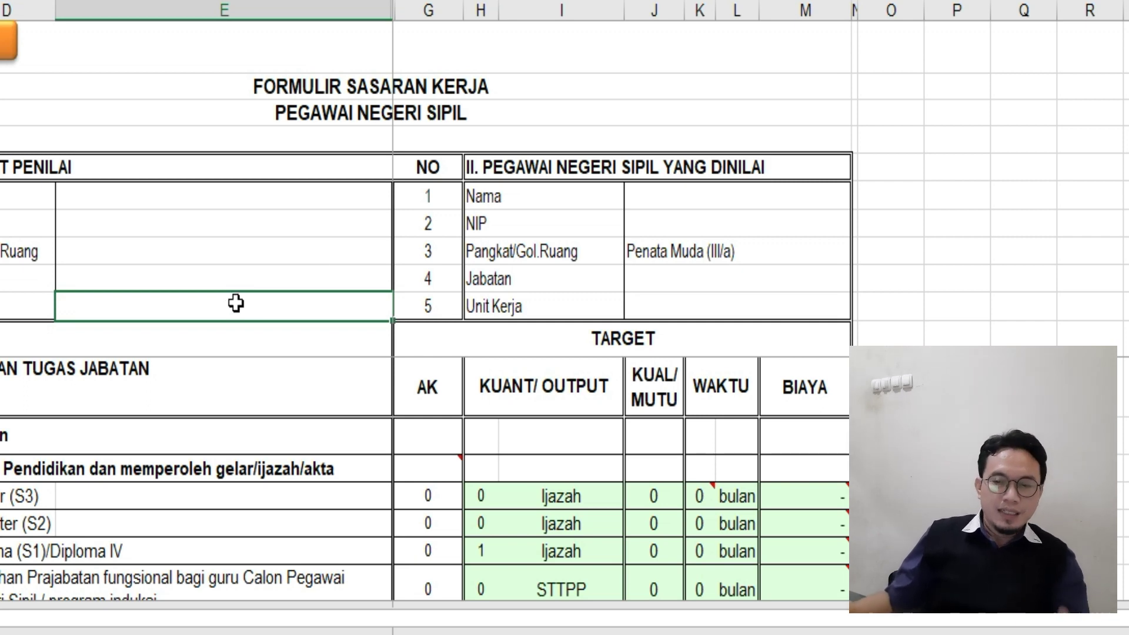
click(732, 202)
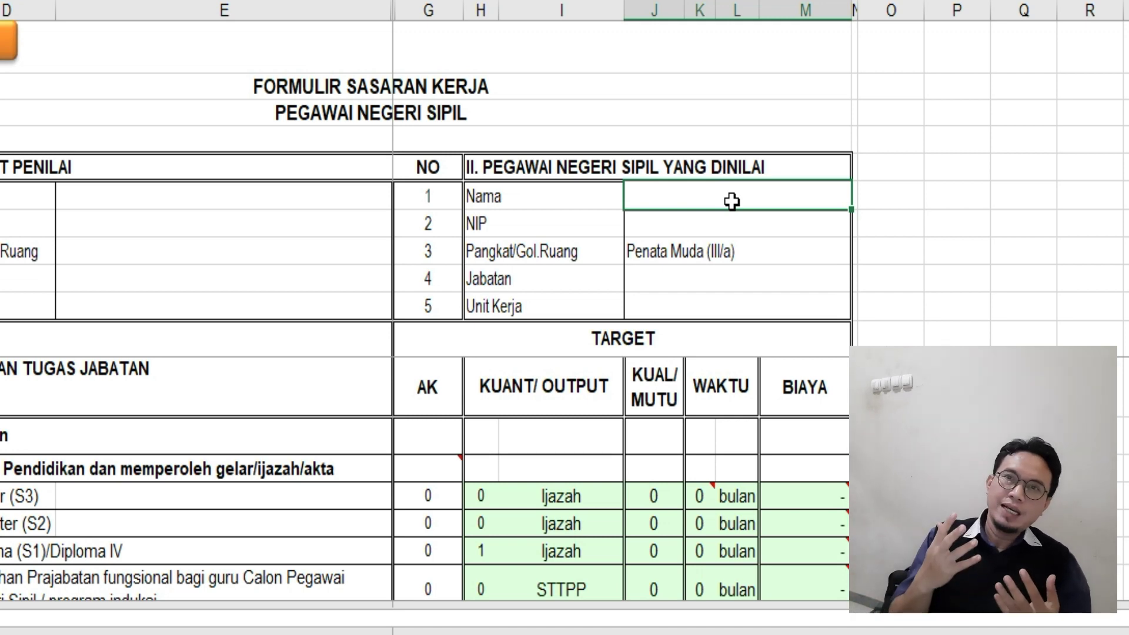
click(733, 216)
click(735, 248)
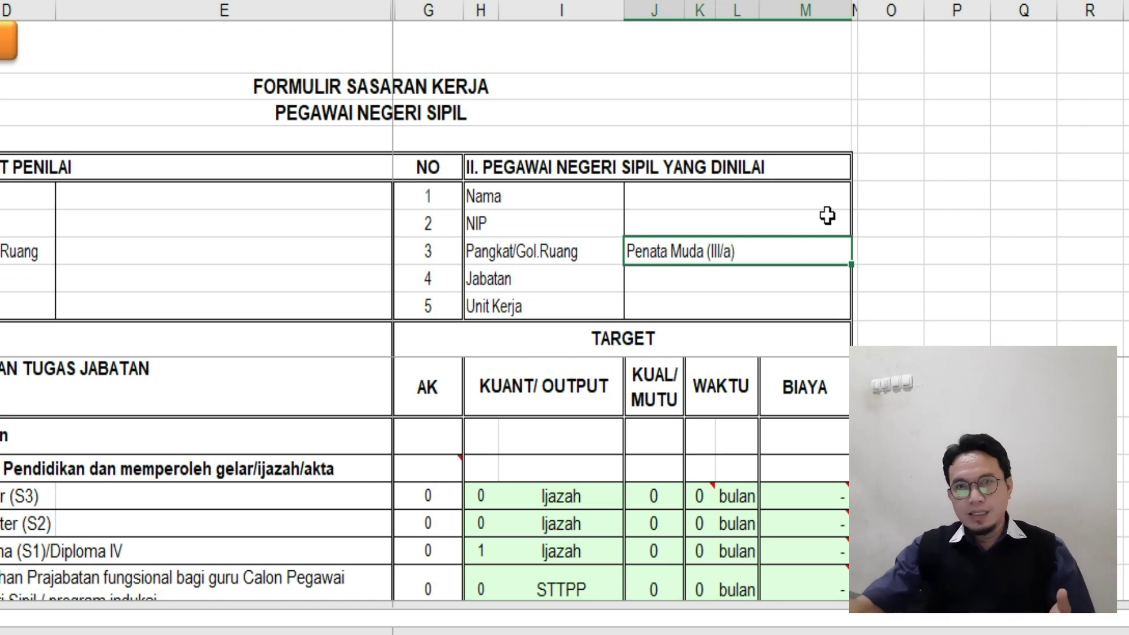
click(746, 274)
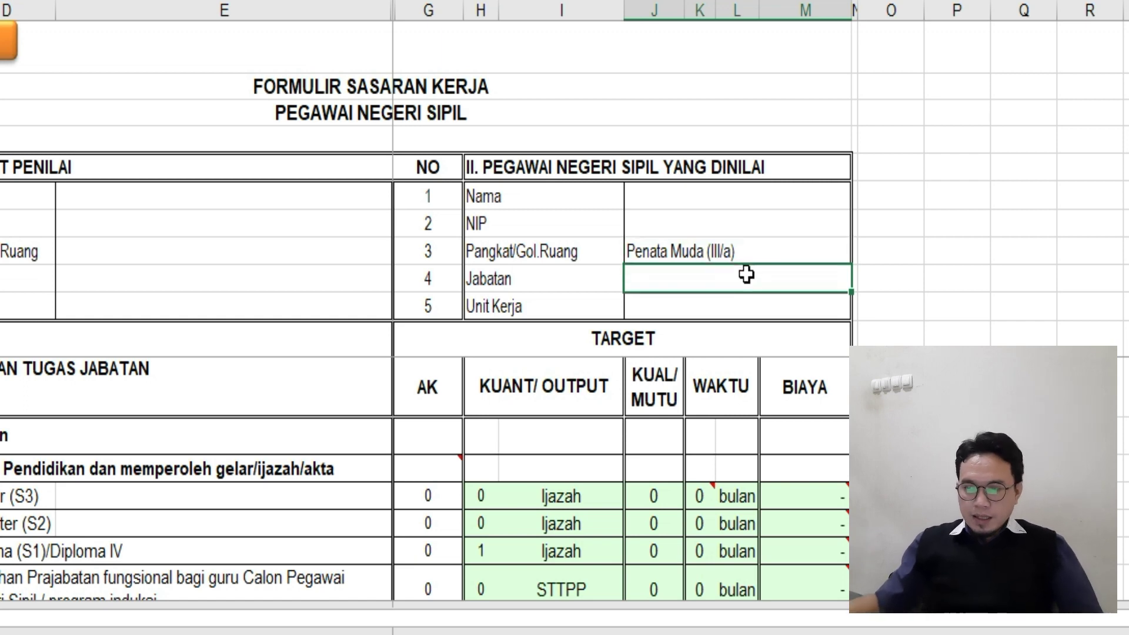
click(744, 301)
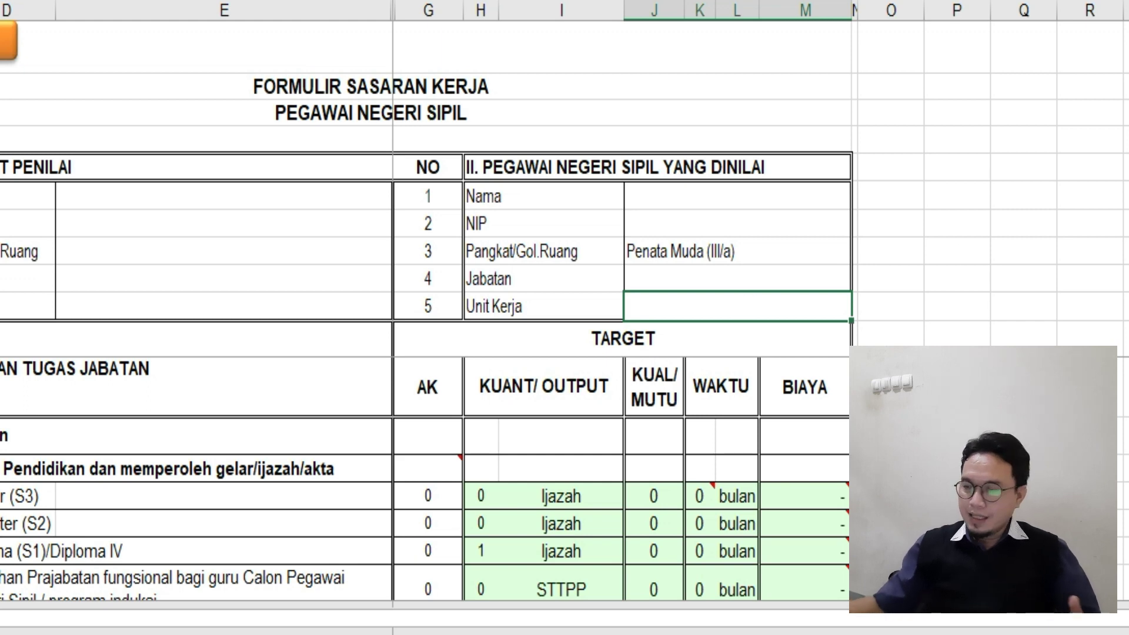
Set the target quantity of the Magister (S2) diploma row to 1
scroll(426, 480, down, 2)
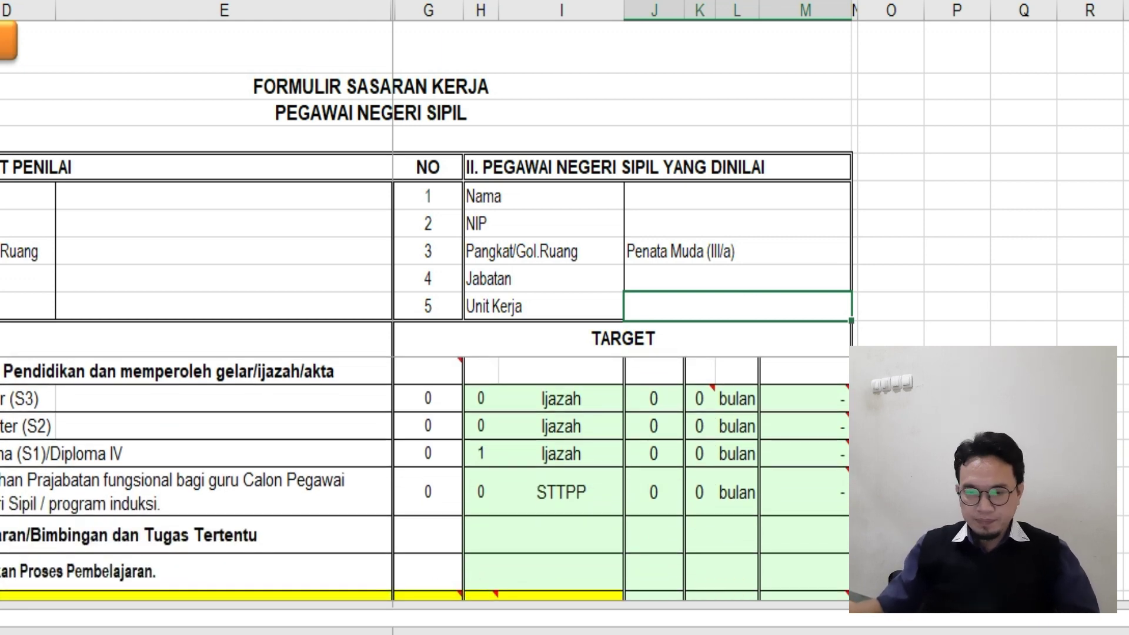
scroll(426, 479, up, 1)
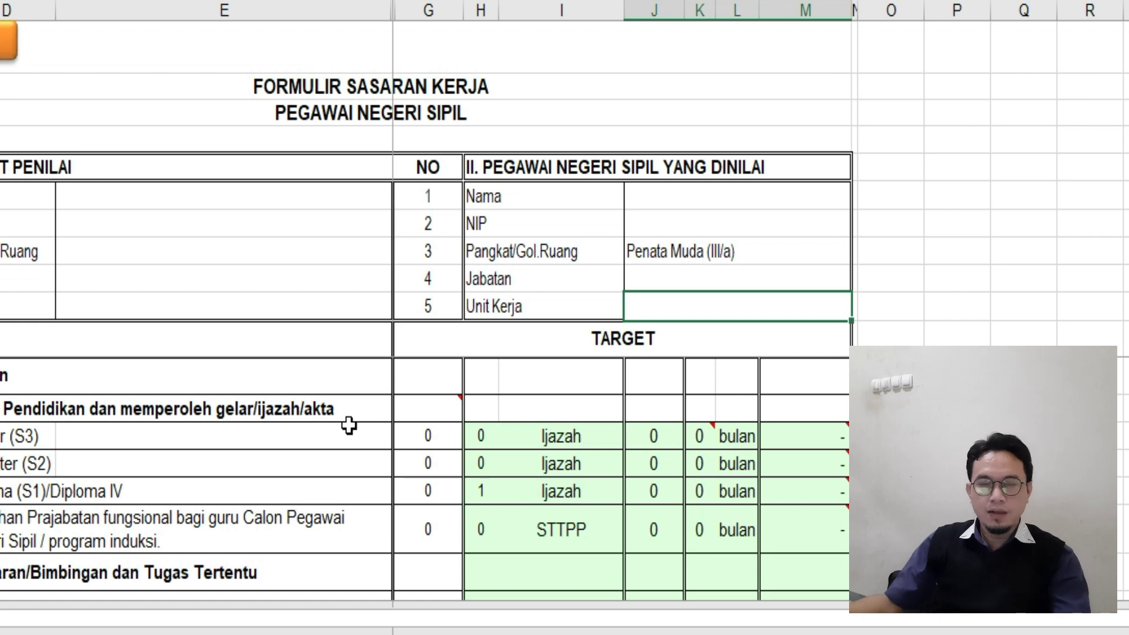
click(482, 465)
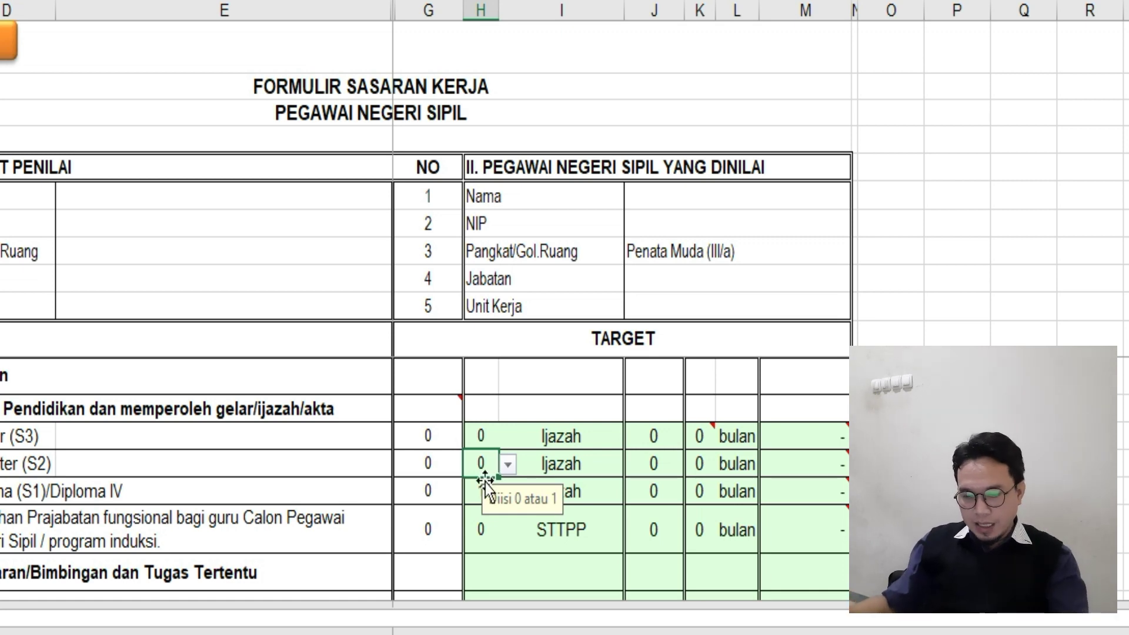
click(507, 464)
click(484, 499)
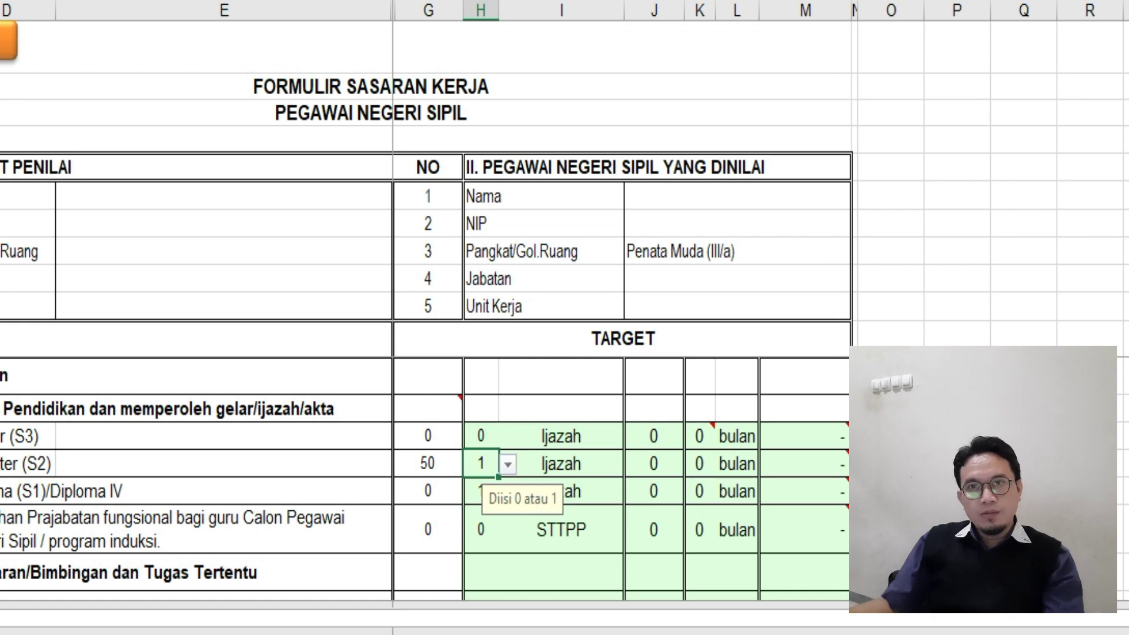
Go to the PKG report row under Proses Pembelajaran and check its target quantity cell, keeping the value 1
scroll(424, 482, up, 1)
scroll(423, 482, down, 1)
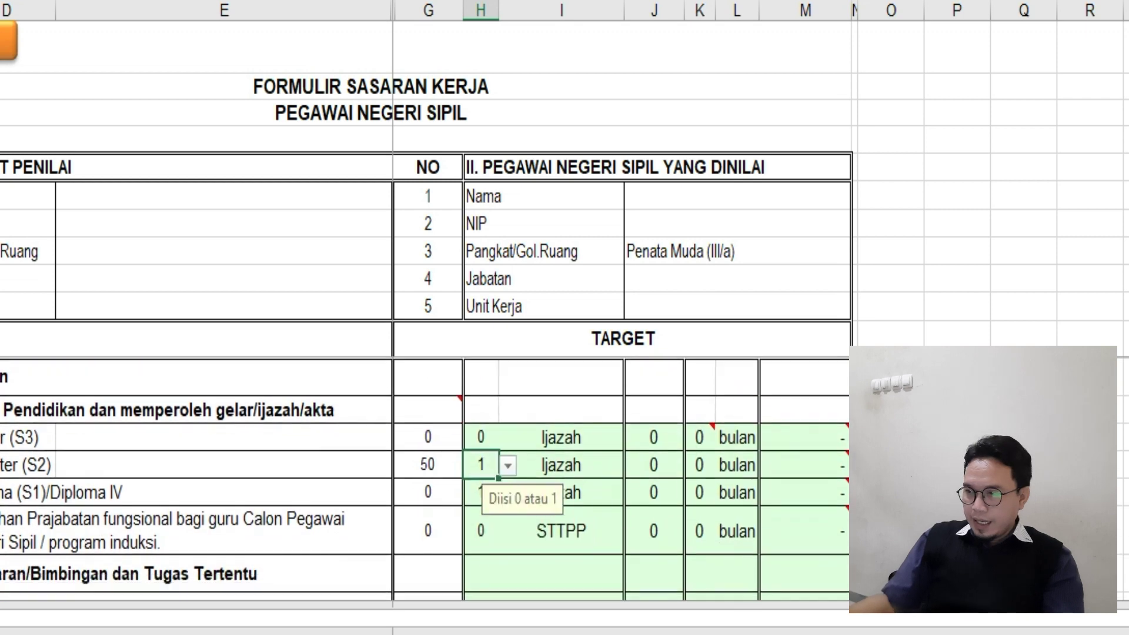
scroll(424, 477, down, 7)
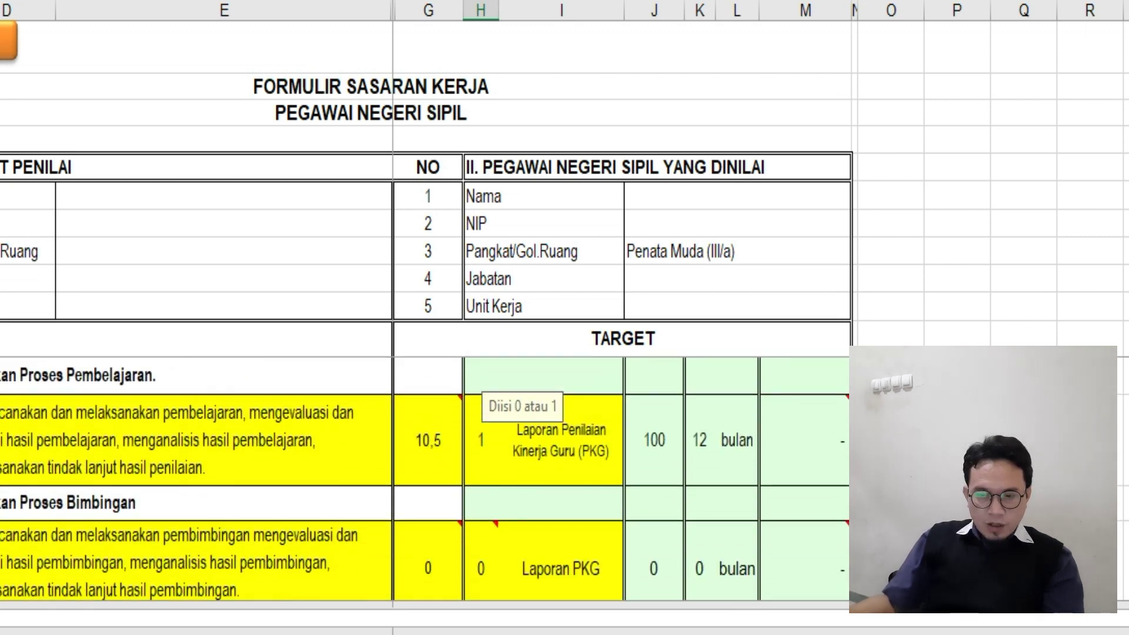
scroll(425, 480, up, 1)
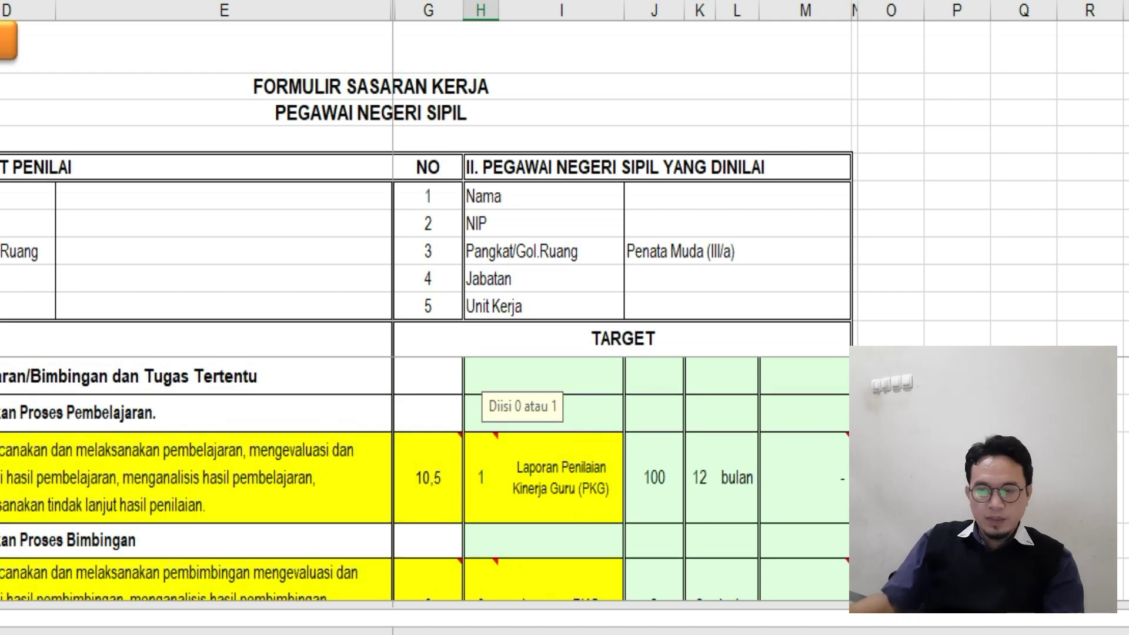
click(479, 501)
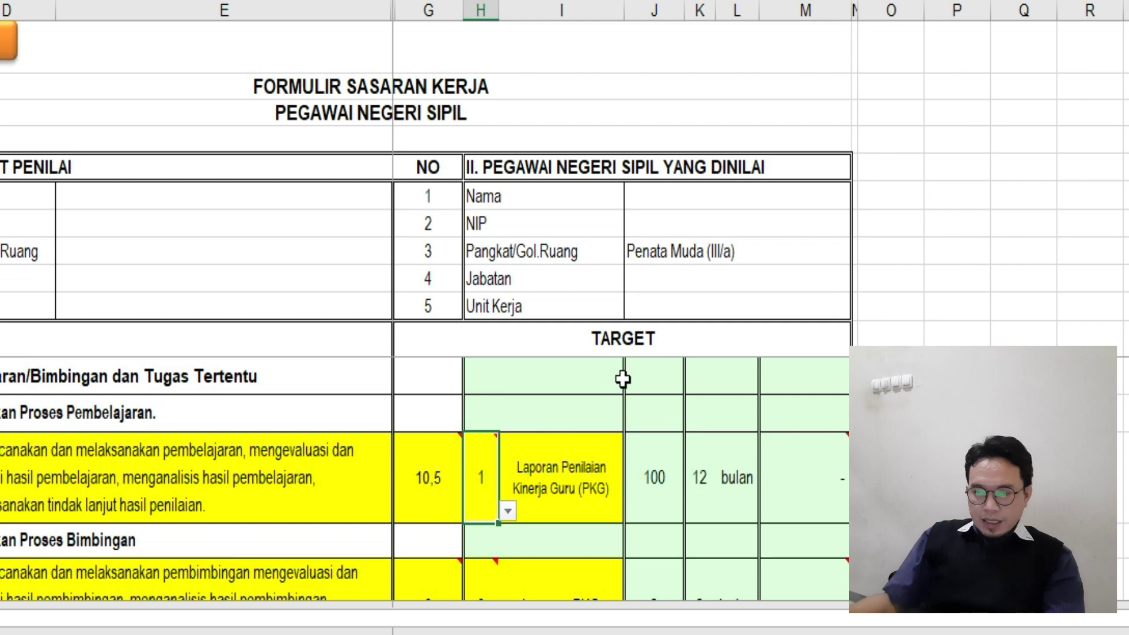
double_click(500, 493)
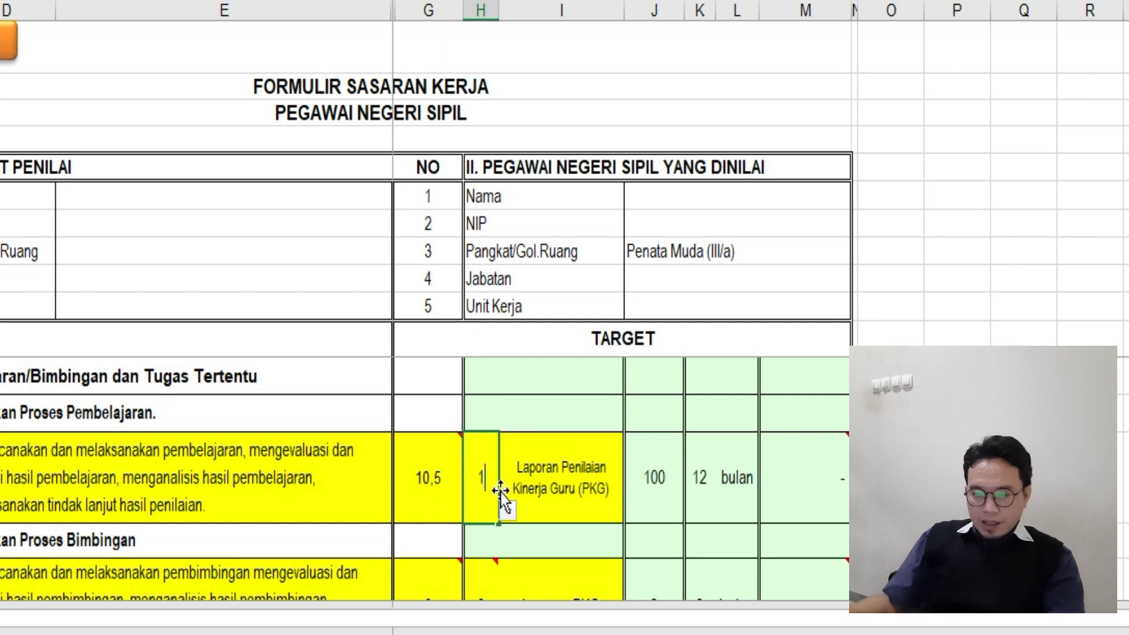
key(Return)
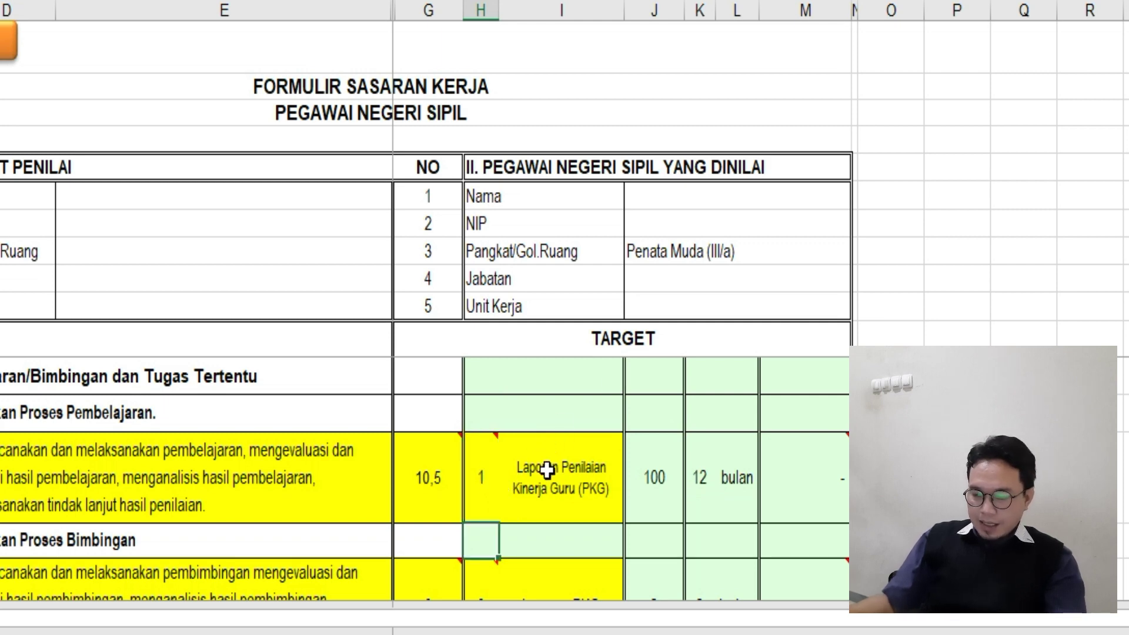
Try 0 as the PKG report target quantity under Proses Pembelajaran, and set it back to 1
click(482, 477)
text(0)
key(Return)
click(480, 479)
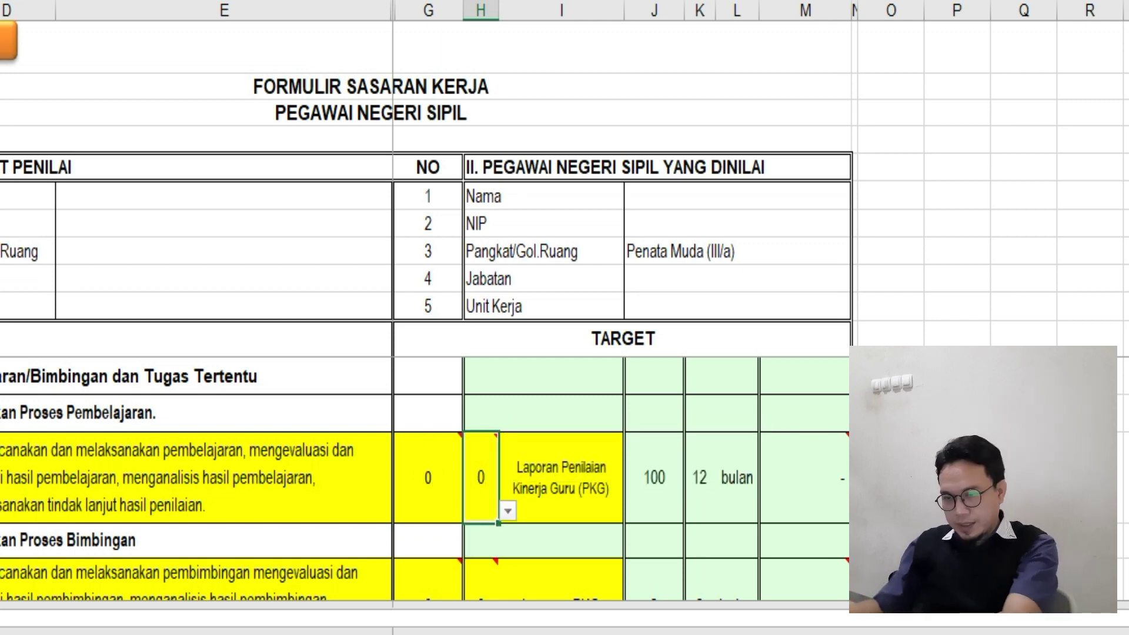
text(1)
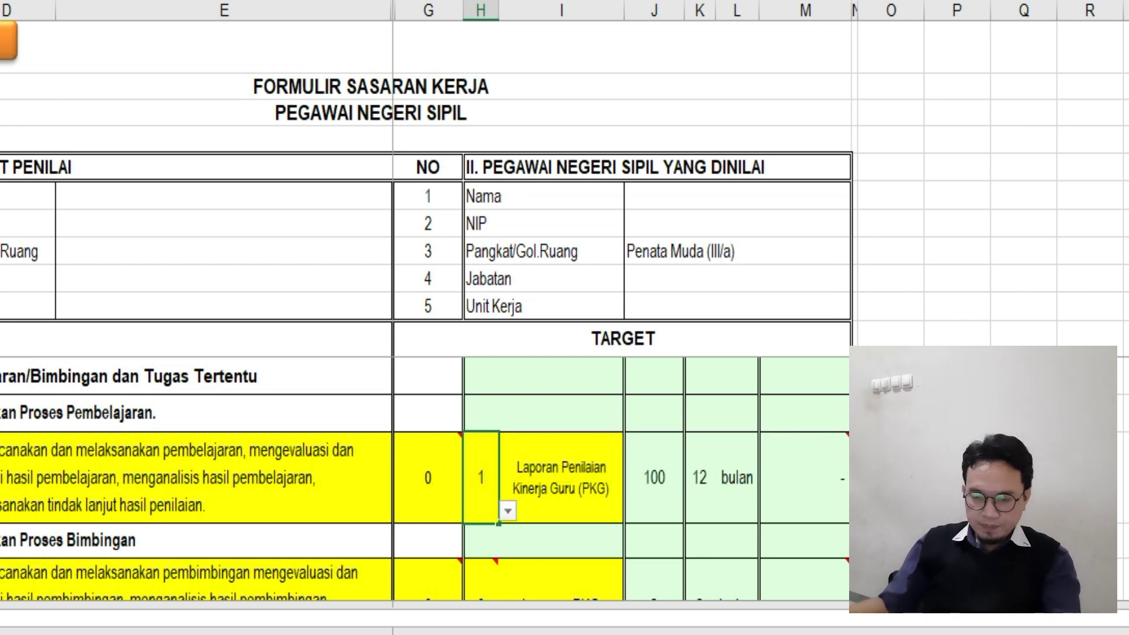
key(Return)
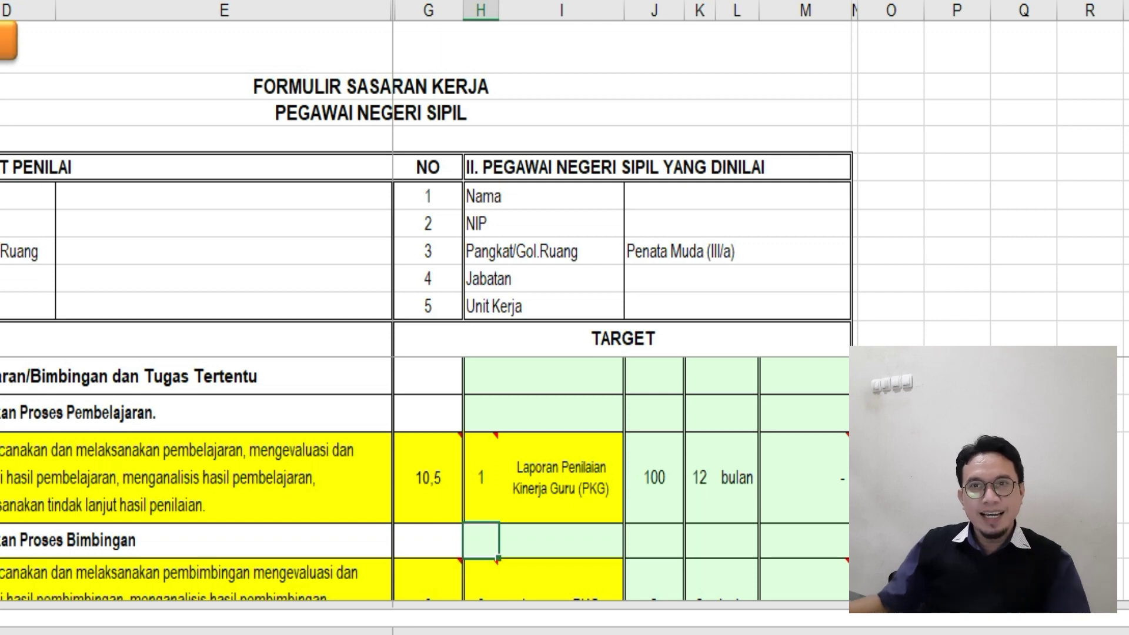
Change Pangkat/Golongan to Penata Tk I (III/d) in the profile settings and return to the Formulir SKP sheet
key(ctrl+Page_Up)
scroll(479, 218, up, 1)
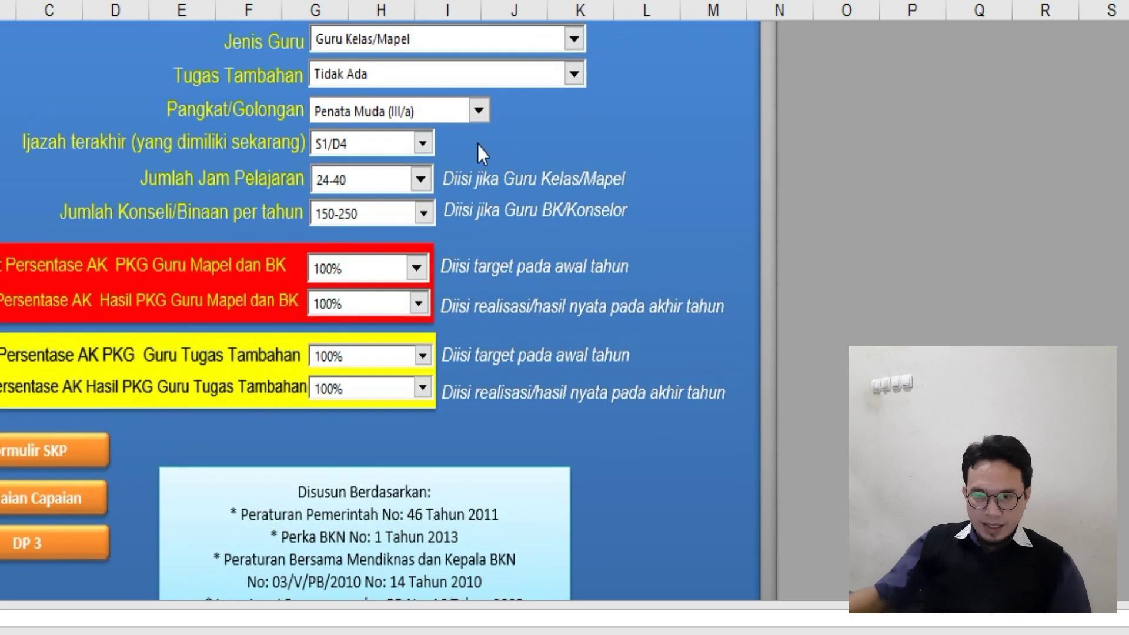
click(479, 107)
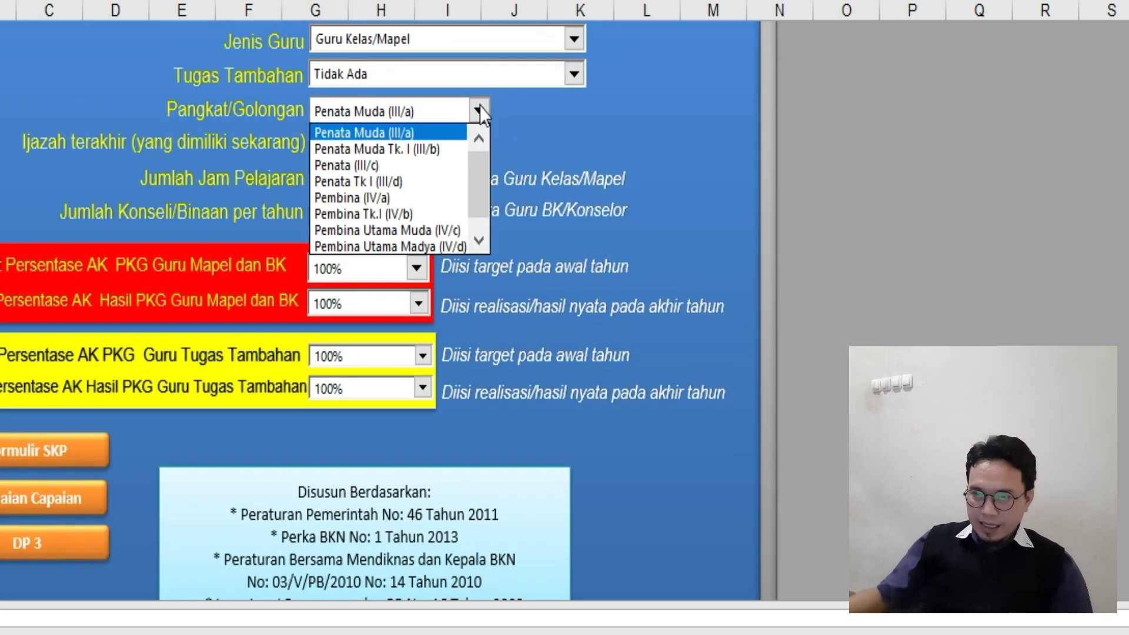
click(441, 183)
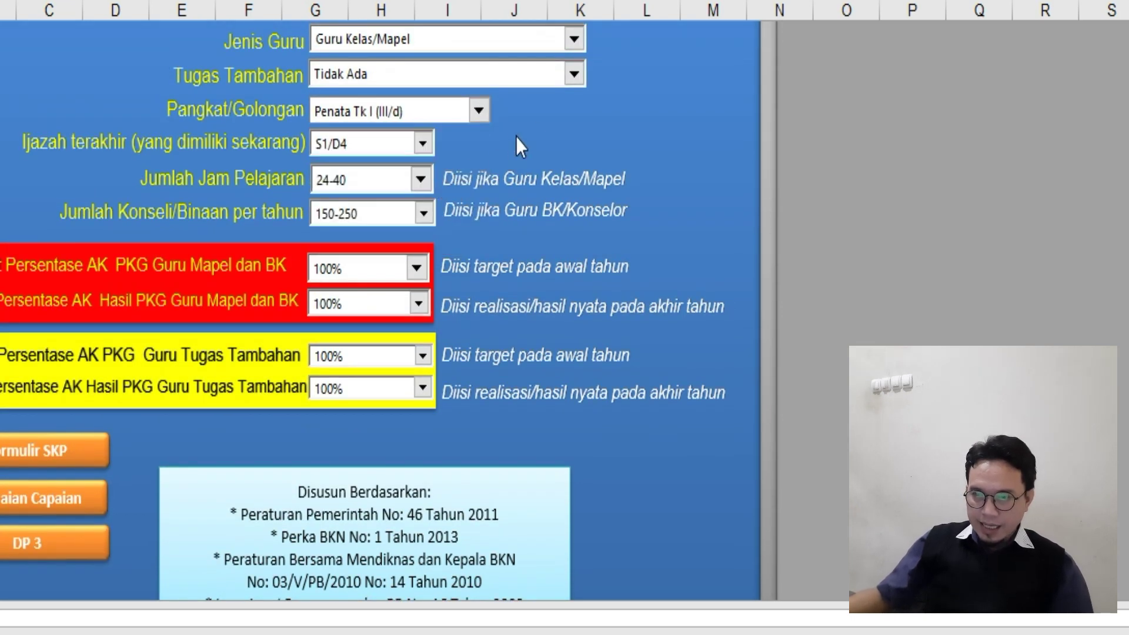
scroll(585, 141, up, 3)
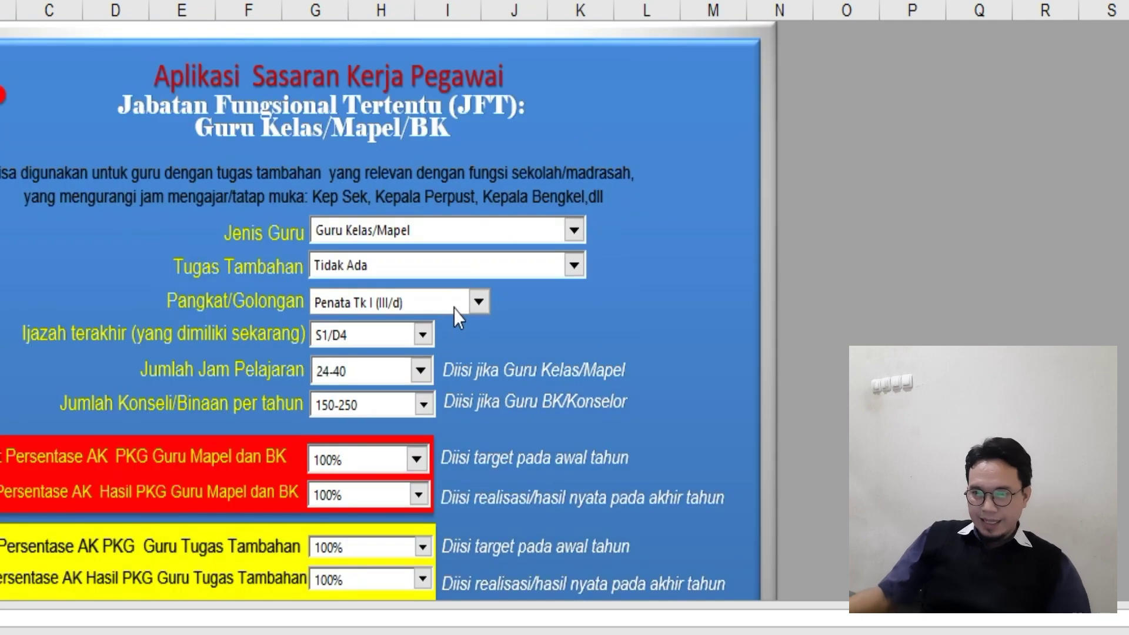
scroll(346, 383, down, 3)
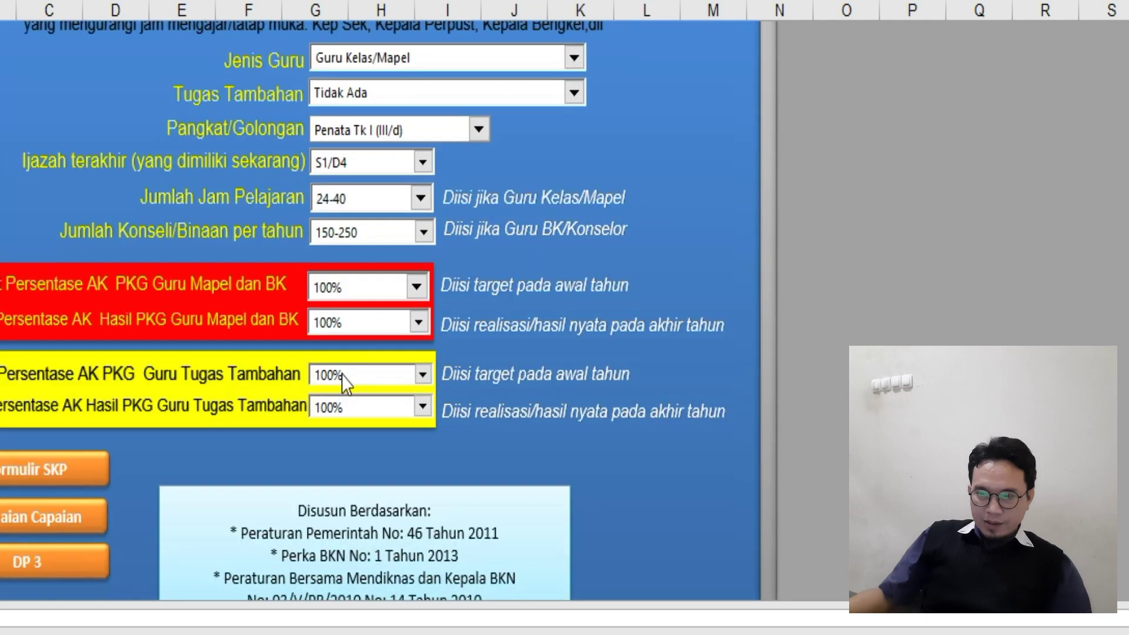
click(55, 449)
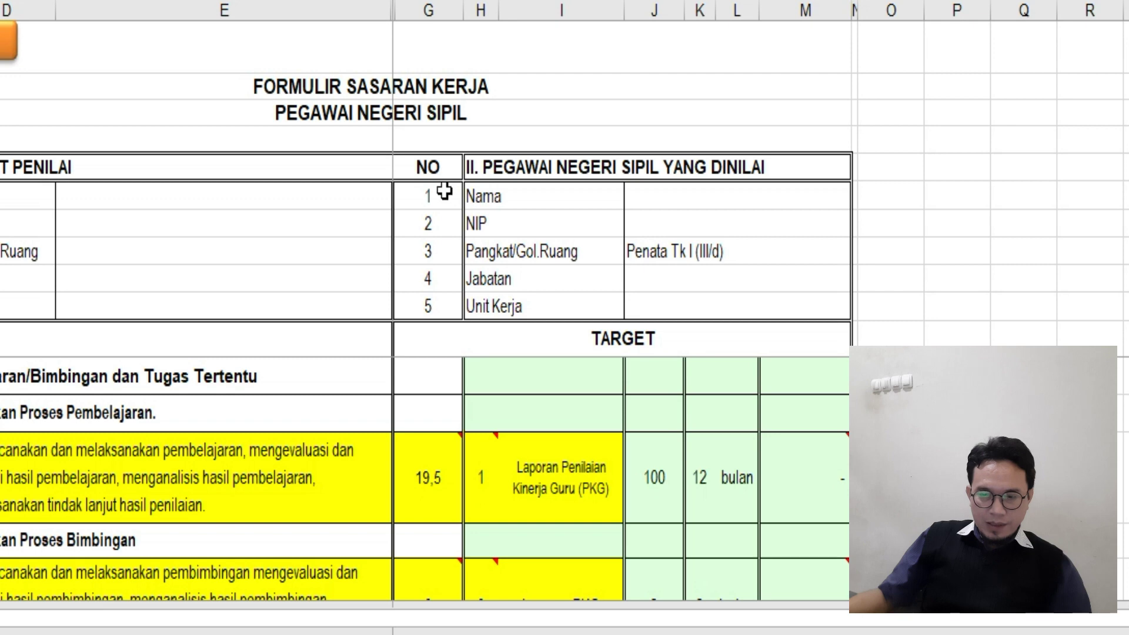
With the new rank applied, test the Proses Pembelajaran target quantity with 0 and restore it to 1
click(486, 479)
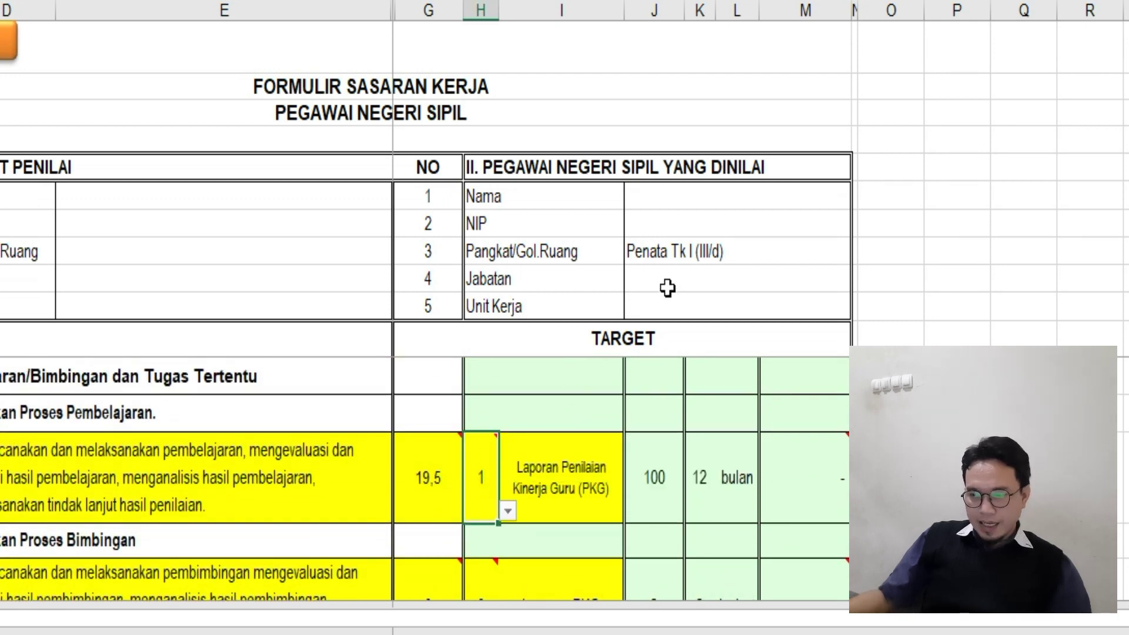
text(0)
key(Return)
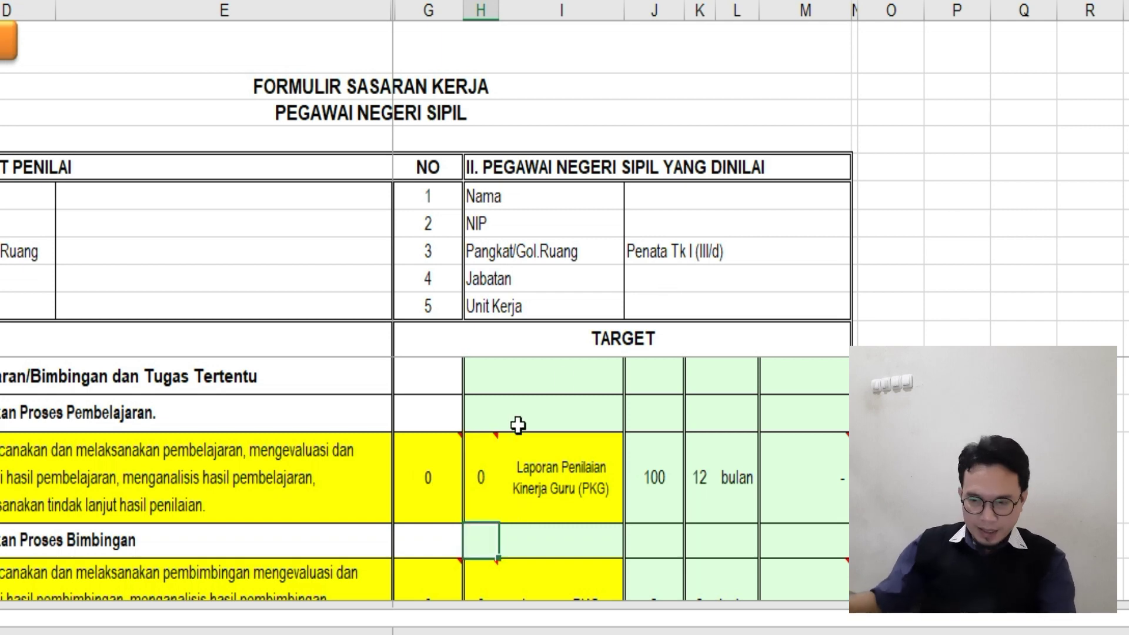
click(487, 453)
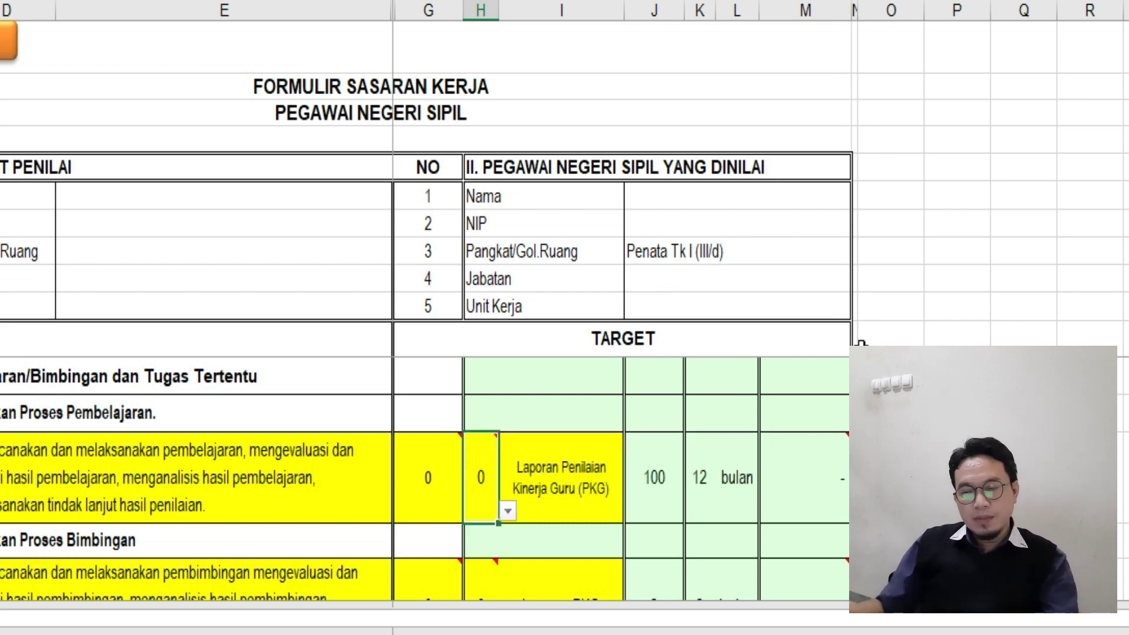
text(1)
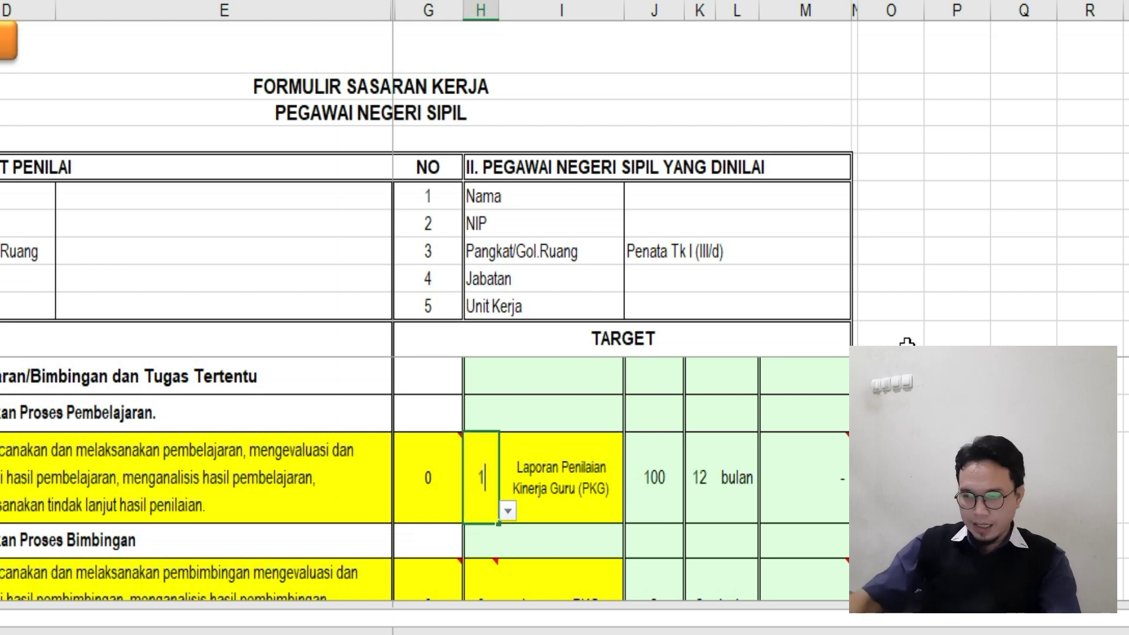
key(Return)
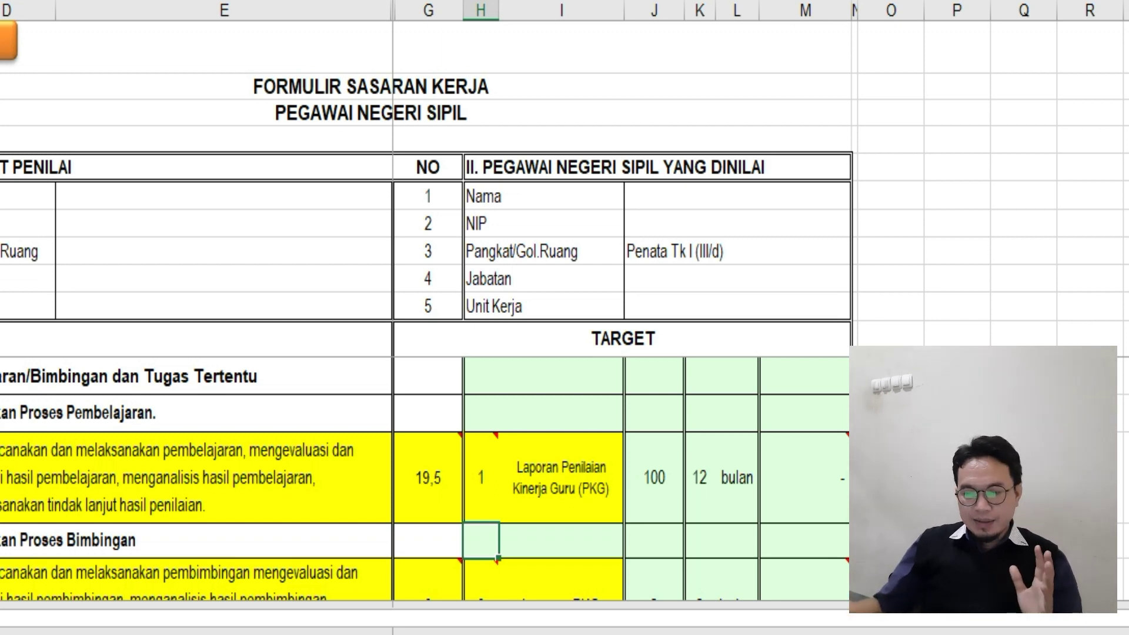
Look through the additional-duty rows, including wali kelas and curriculum drafting, down to the Diklat Fungsional rows
scroll(747, 442, down, 1)
scroll(747, 441, down, 1)
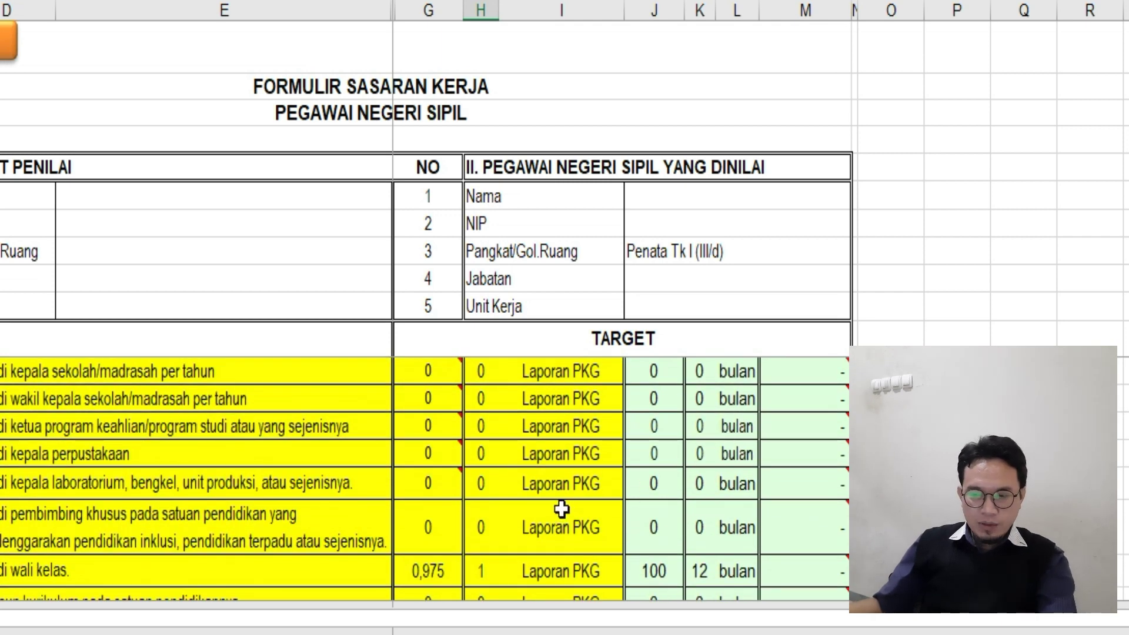
click(477, 569)
scroll(756, 494, down, 1)
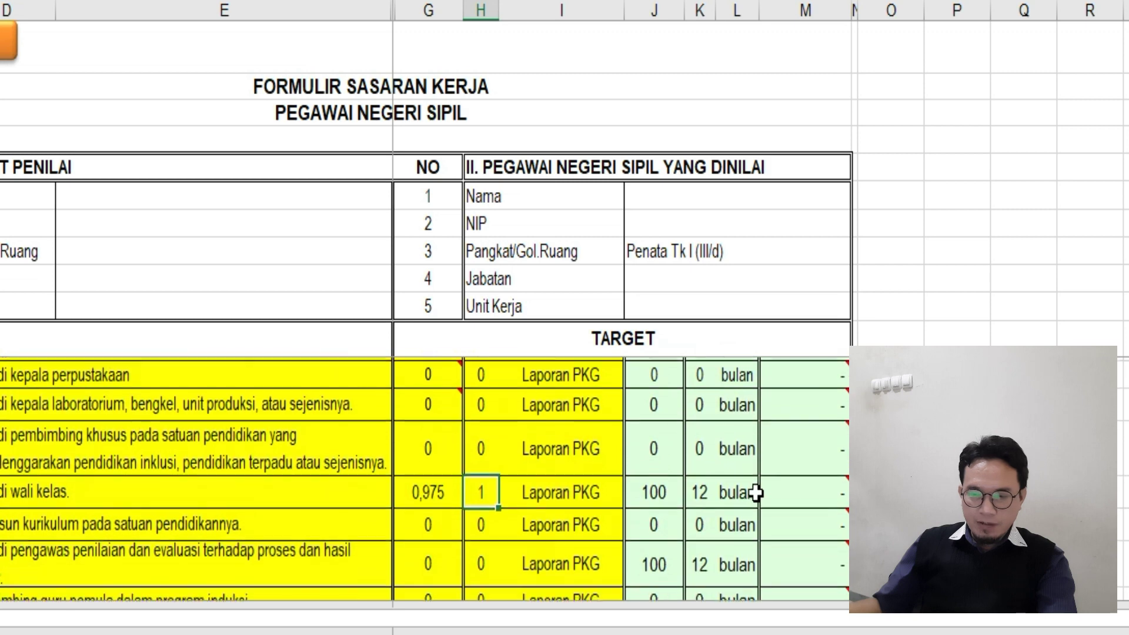
click(481, 520)
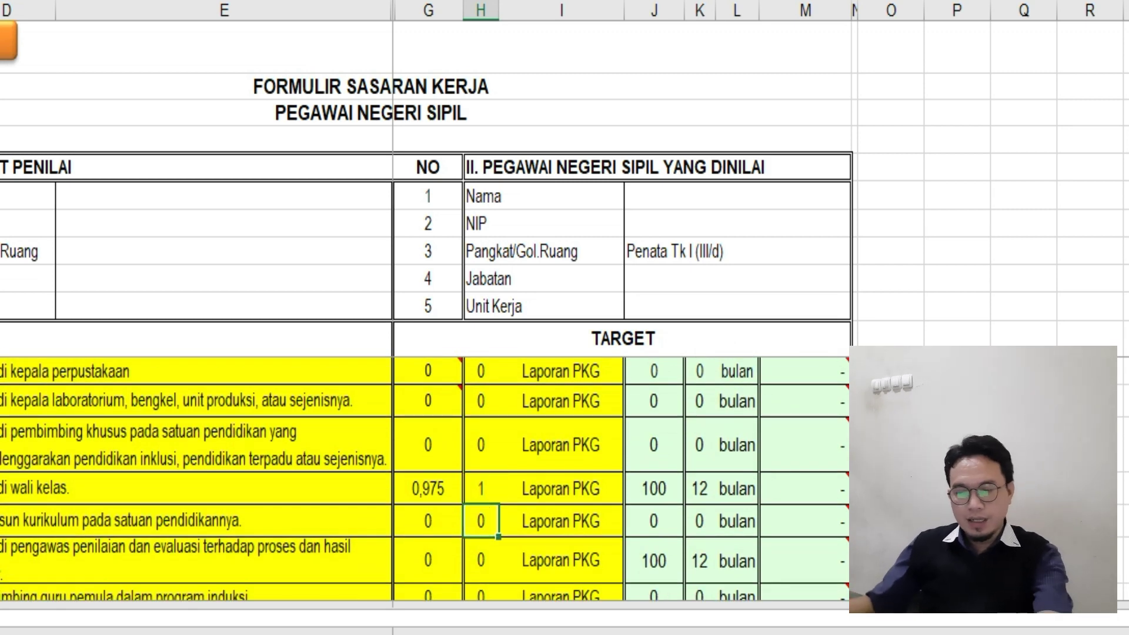
scroll(645, 573, down, 1)
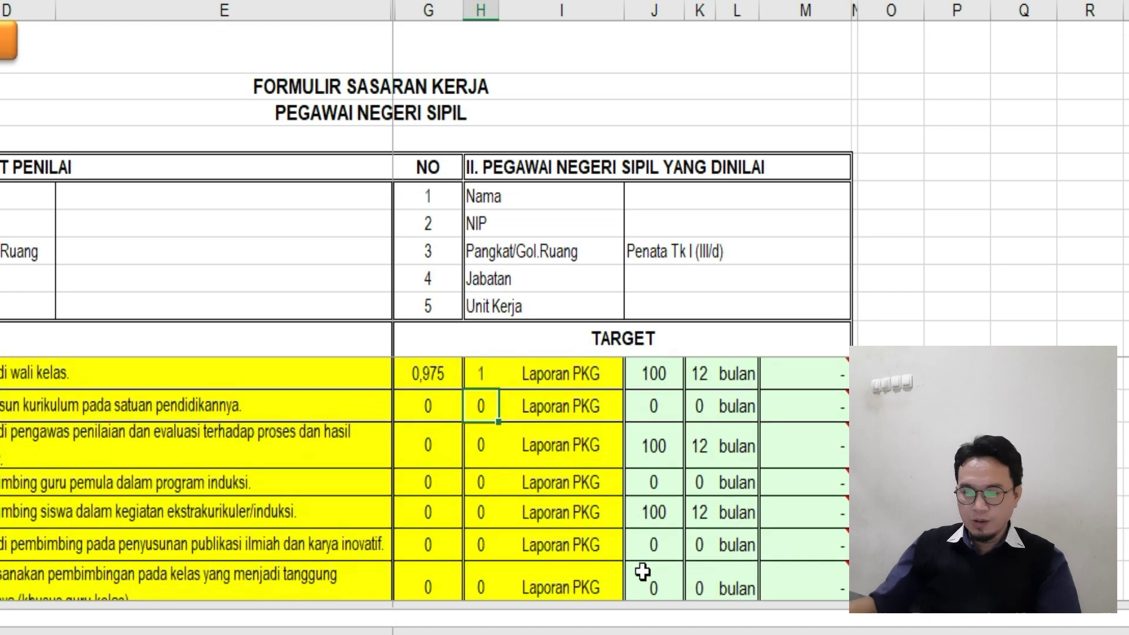
scroll(642, 574, down, 1)
scroll(643, 574, down, 1)
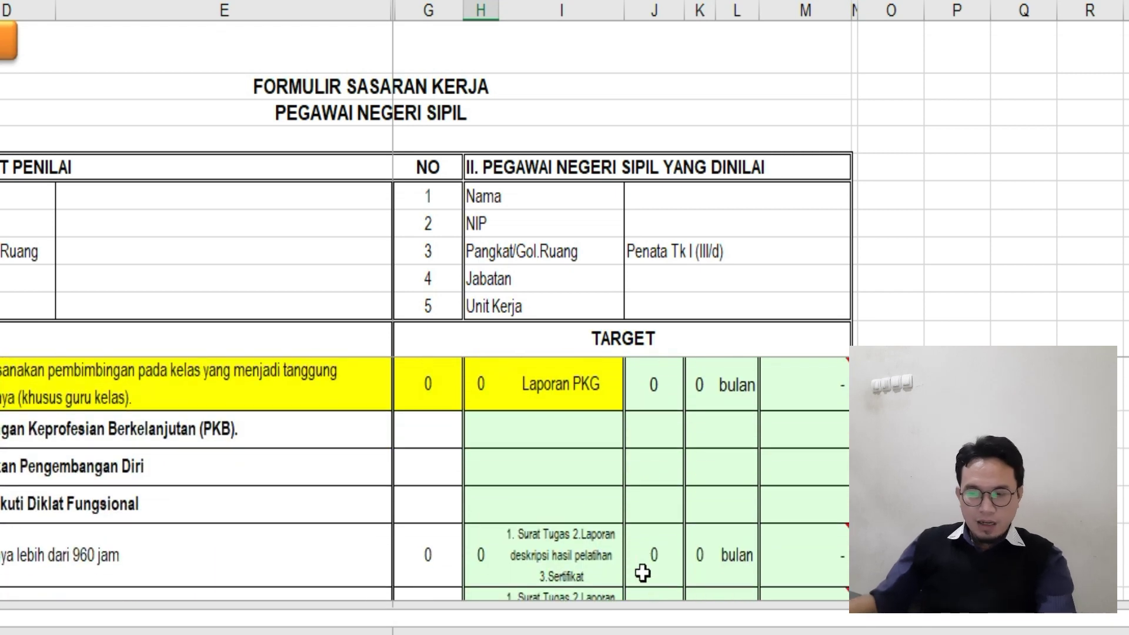
scroll(643, 573, down, 1)
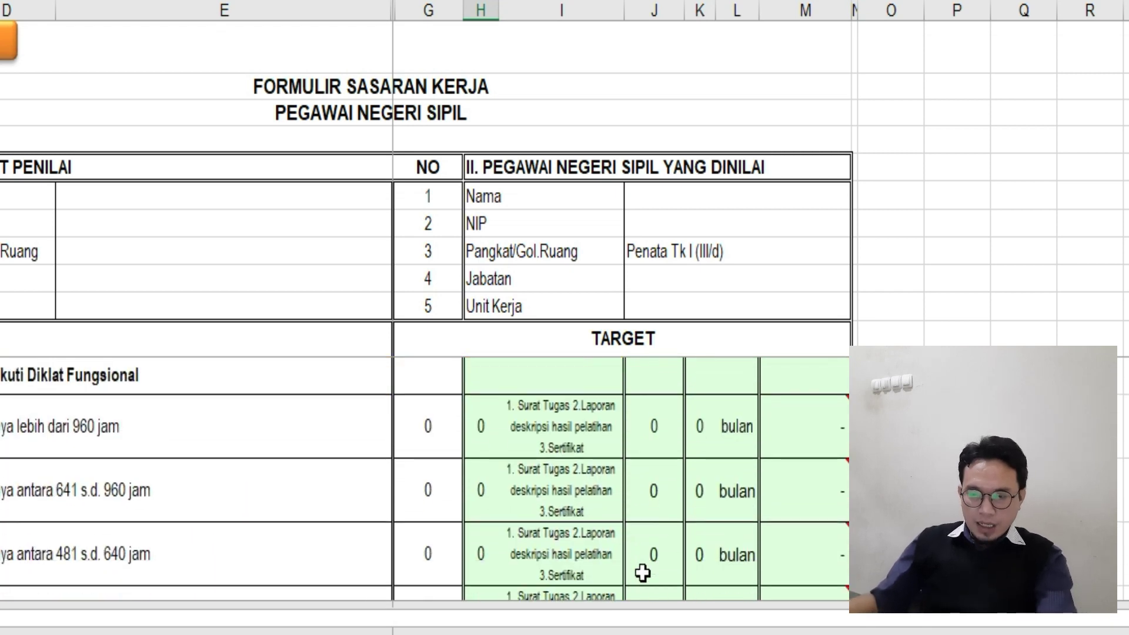
scroll(569, 537, up, 2)
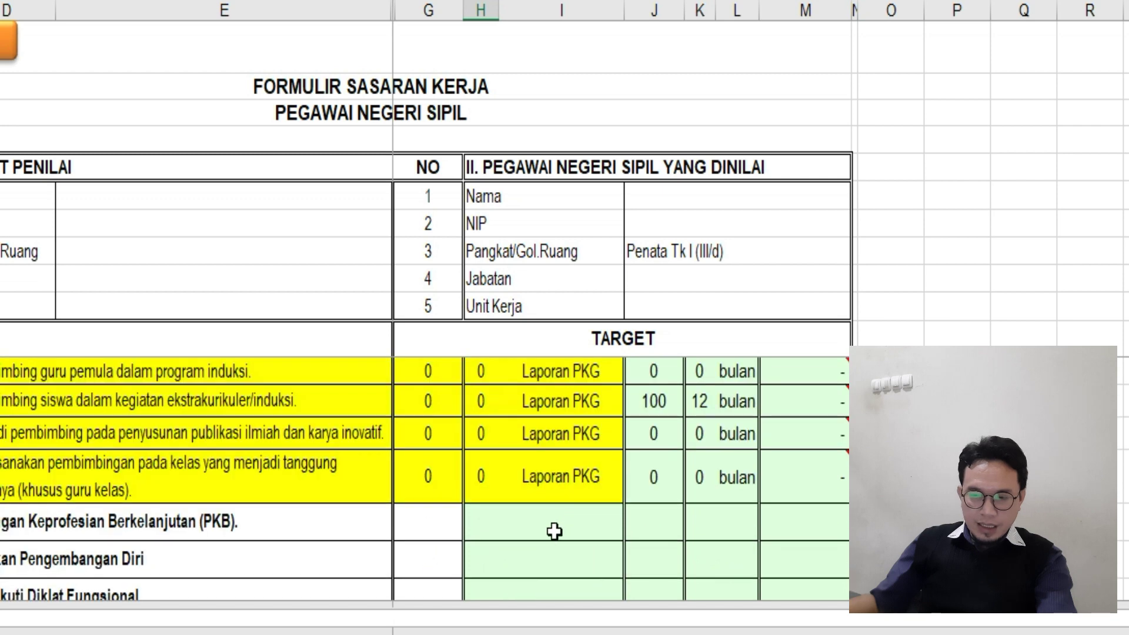
scroll(557, 525, down, 1)
scroll(553, 537, down, 1)
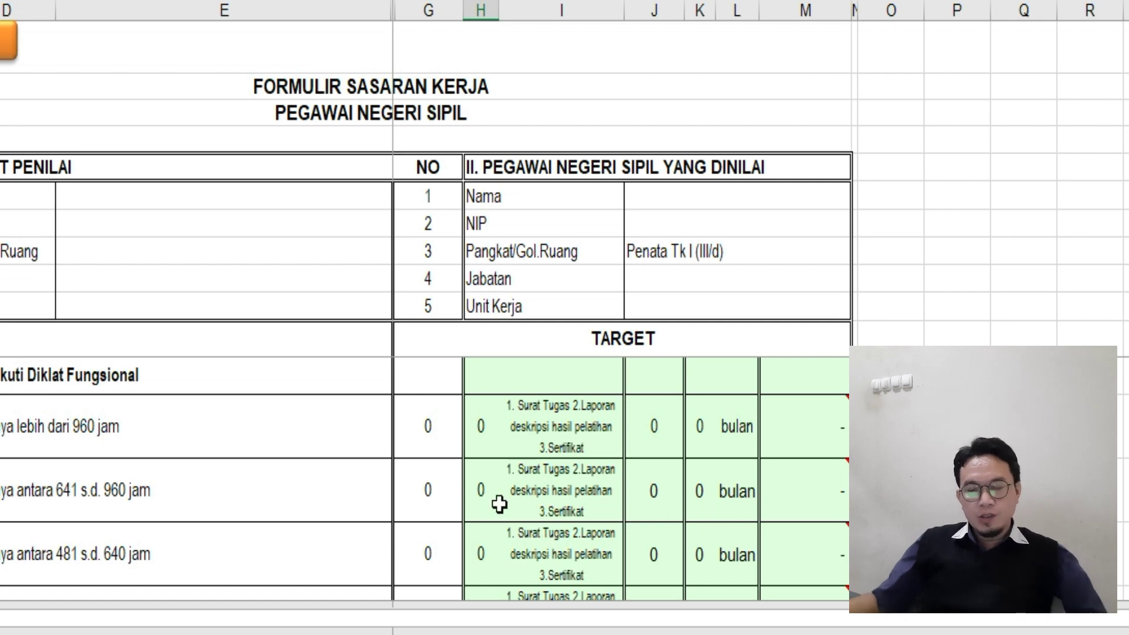
Set the target quantity of the Diklat Fungsional row for 30 s.d. 80 jam to 2
scroll(481, 491, down, 2)
click(480, 386)
double_click(484, 388)
text(0)
key(Return)
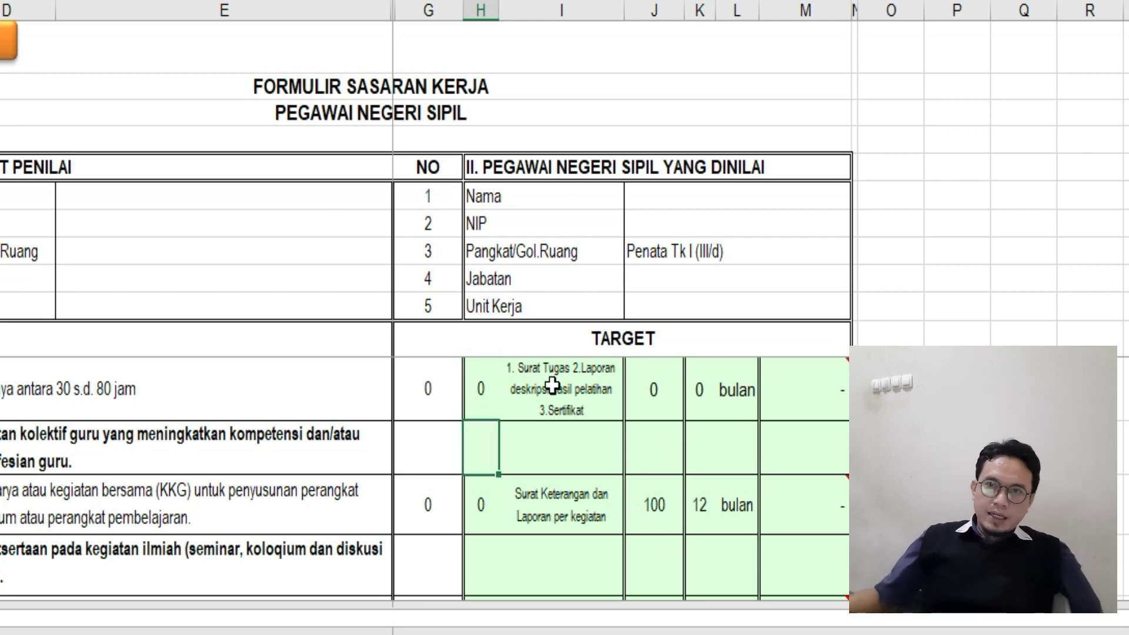
click(496, 390)
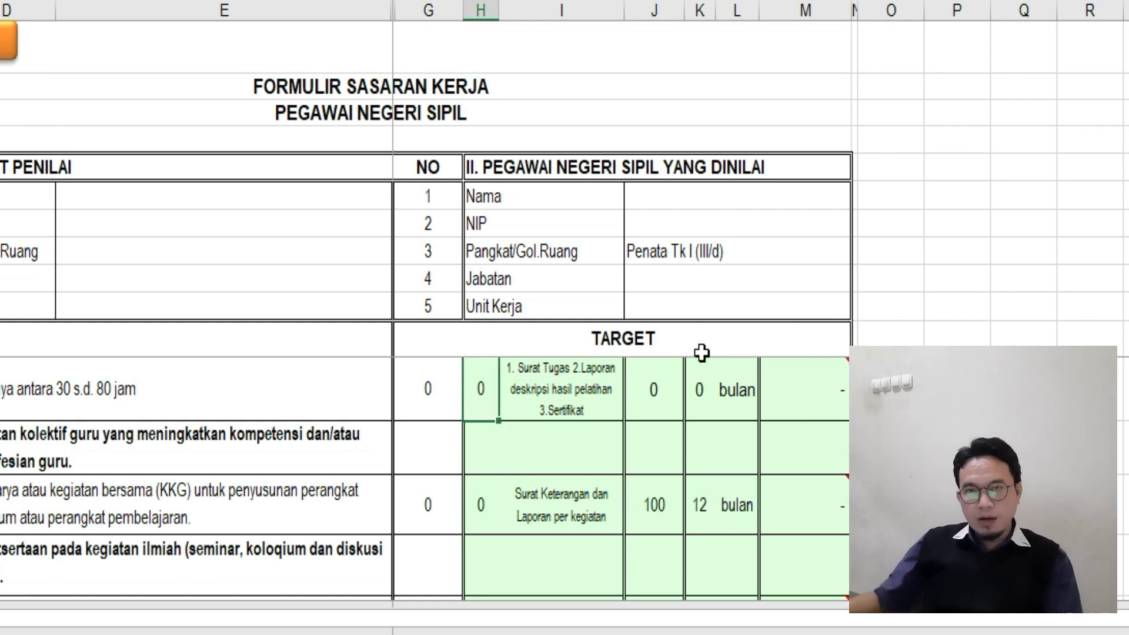
text(2)
key(Return)
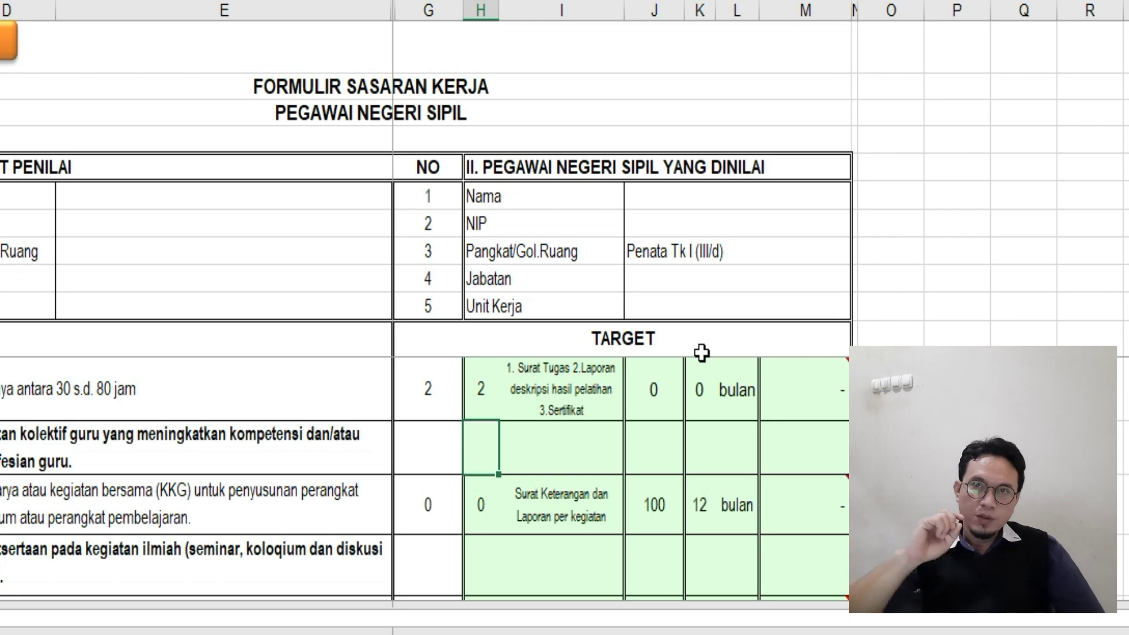
Look over the scientific publication rows, and go back to read the note on the Proses Pembelajaran quantity cell
scroll(479, 453, down, 2)
scroll(494, 481, down, 1)
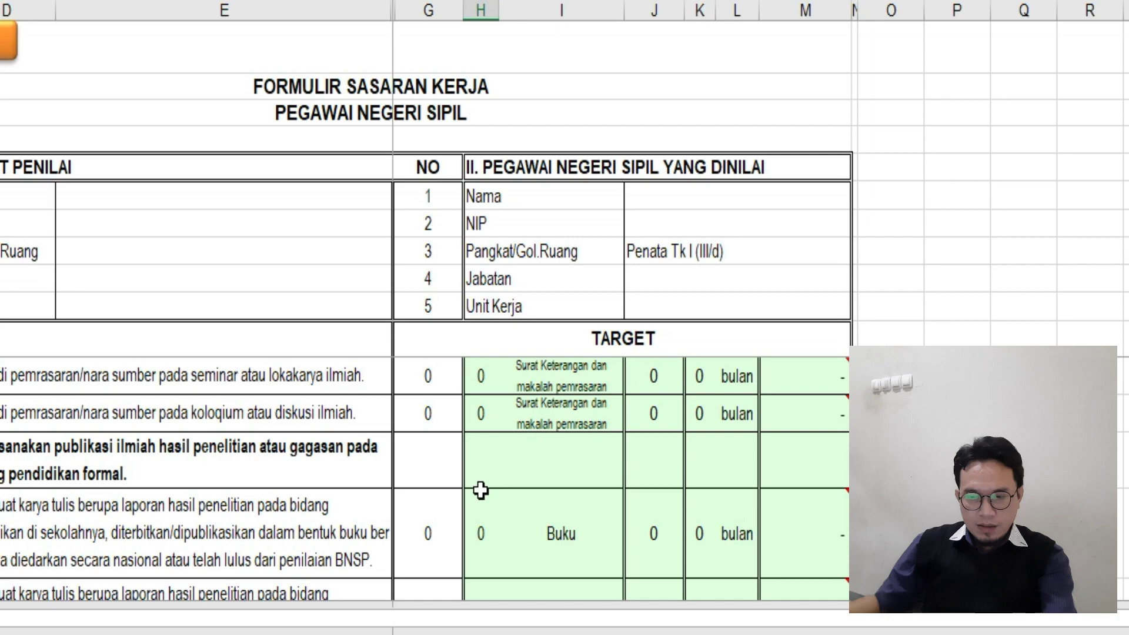
scroll(488, 412, up, 6)
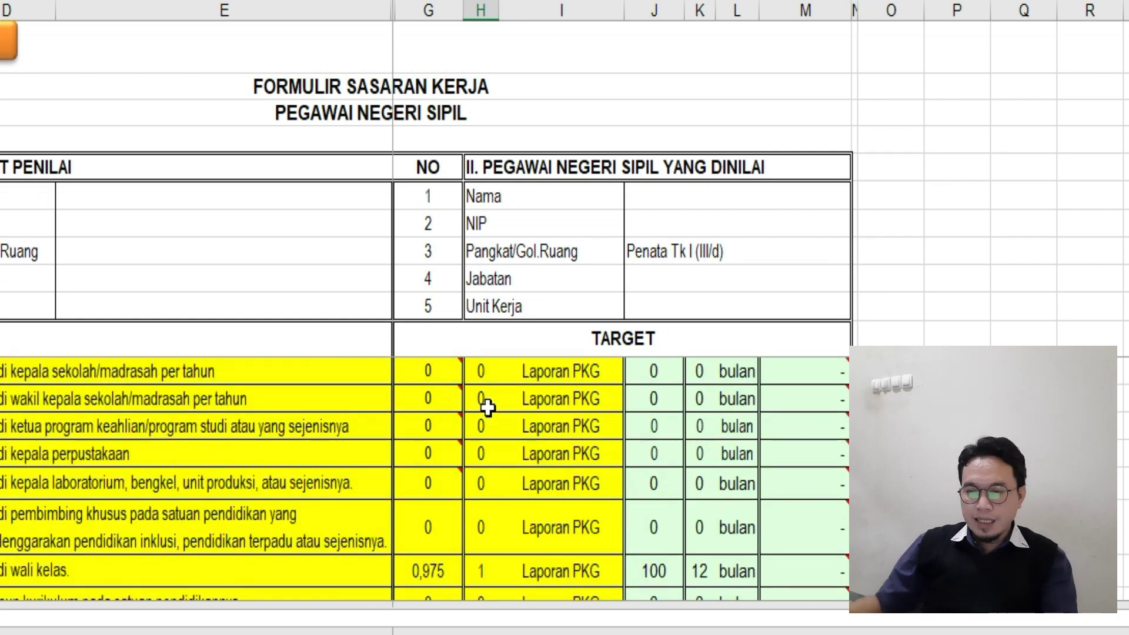
scroll(486, 405, up, 4)
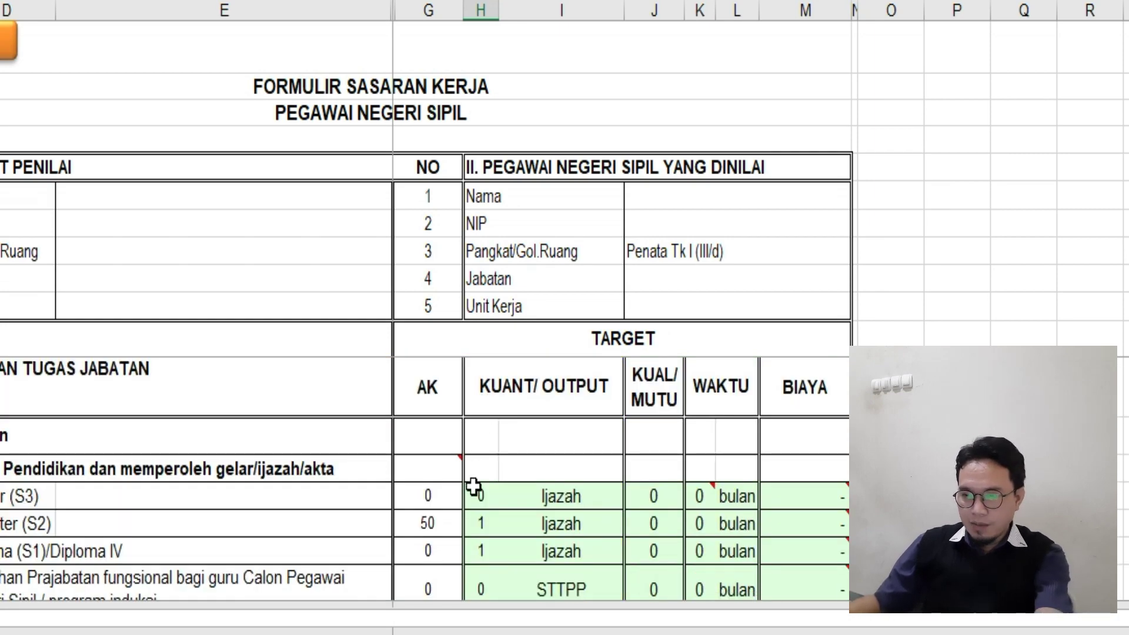
scroll(475, 509, down, 2)
mouse_move(475, 502)
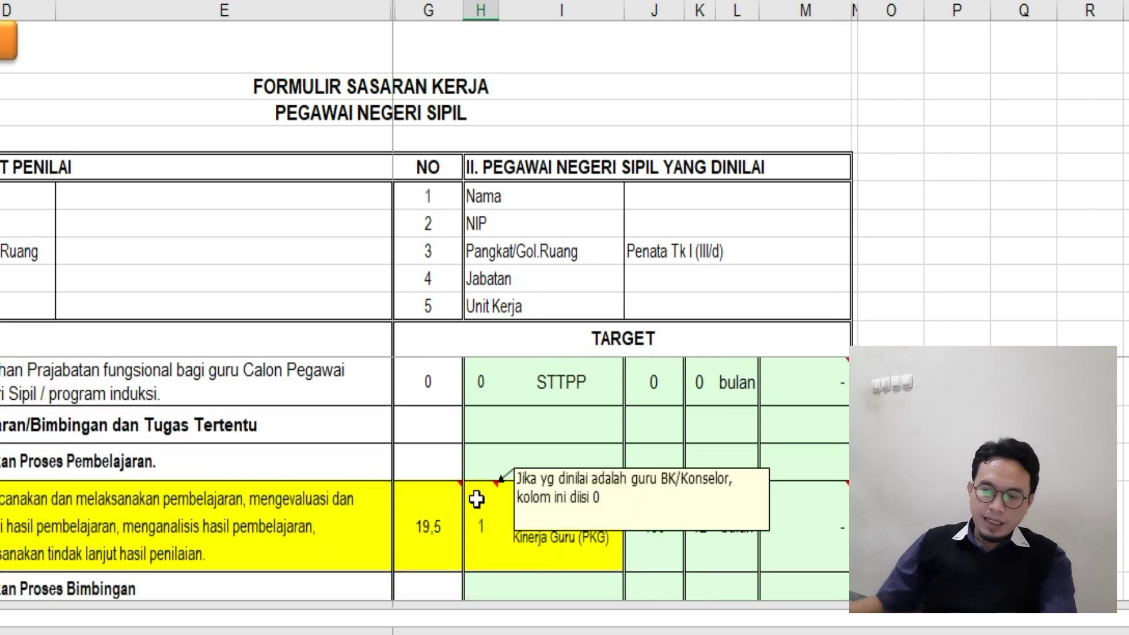
Test the quality target of the S3 diploma row with 100 and reset it to 0
scroll(476, 499, up, 2)
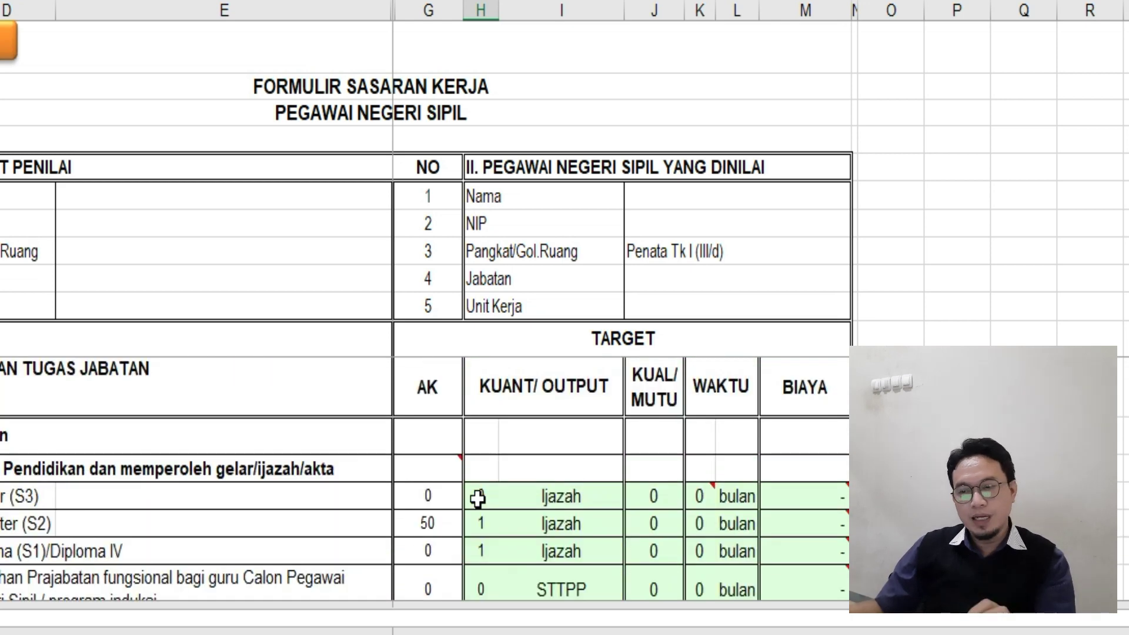
scroll(712, 449, down, 2)
scroll(713, 453, up, 2)
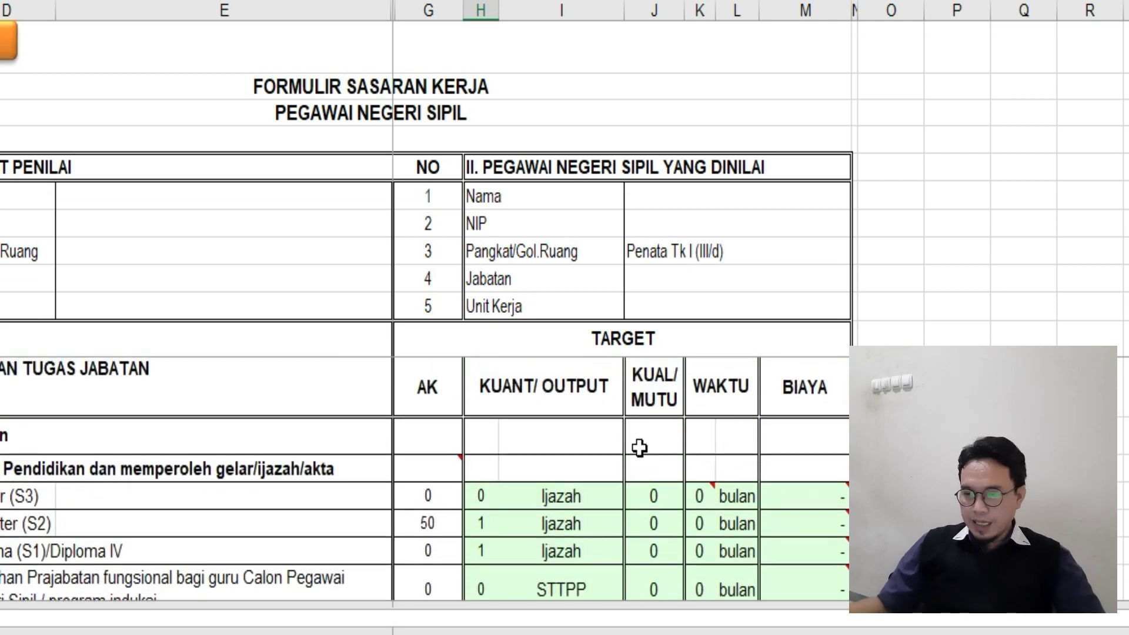
click(645, 497)
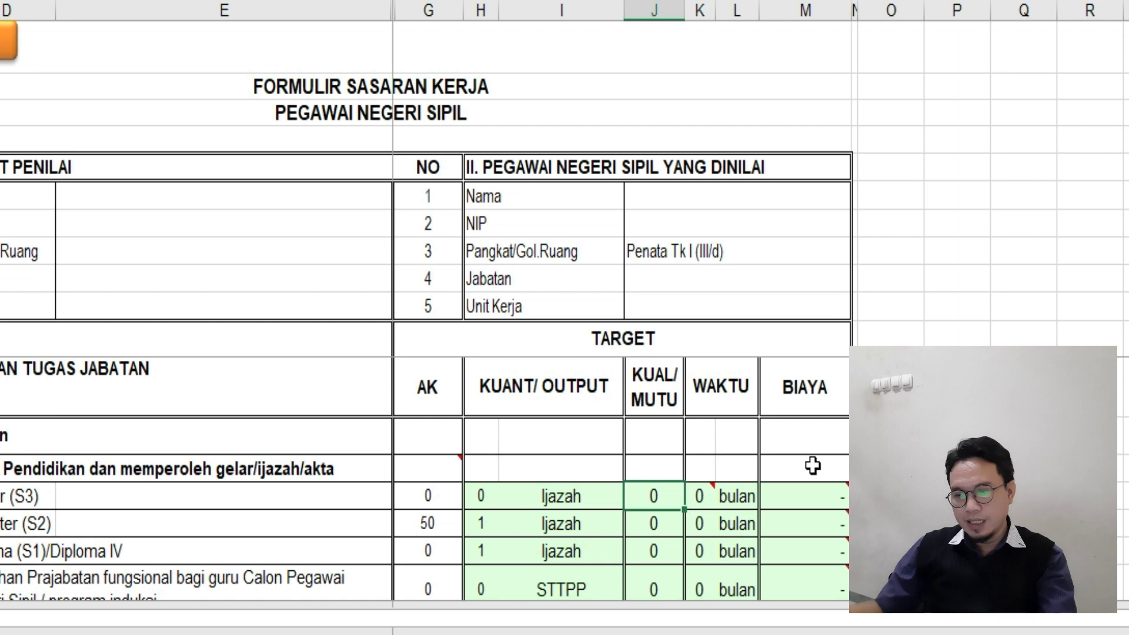
text(100)
key(Return)
mouse_move(701, 495)
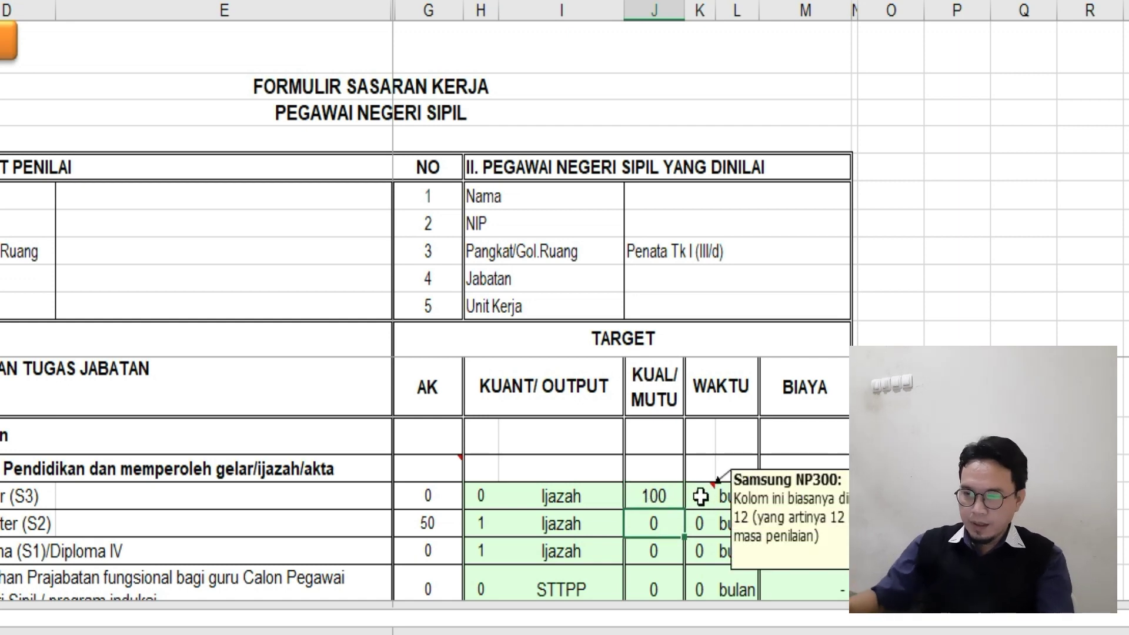
click(658, 496)
text(0)
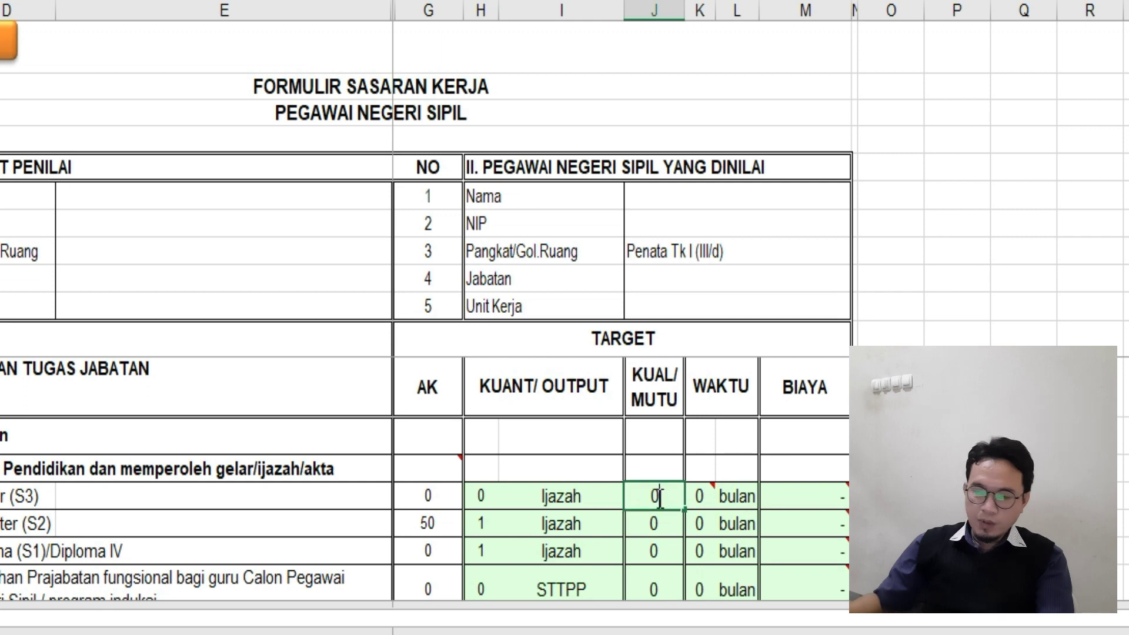
key(Return)
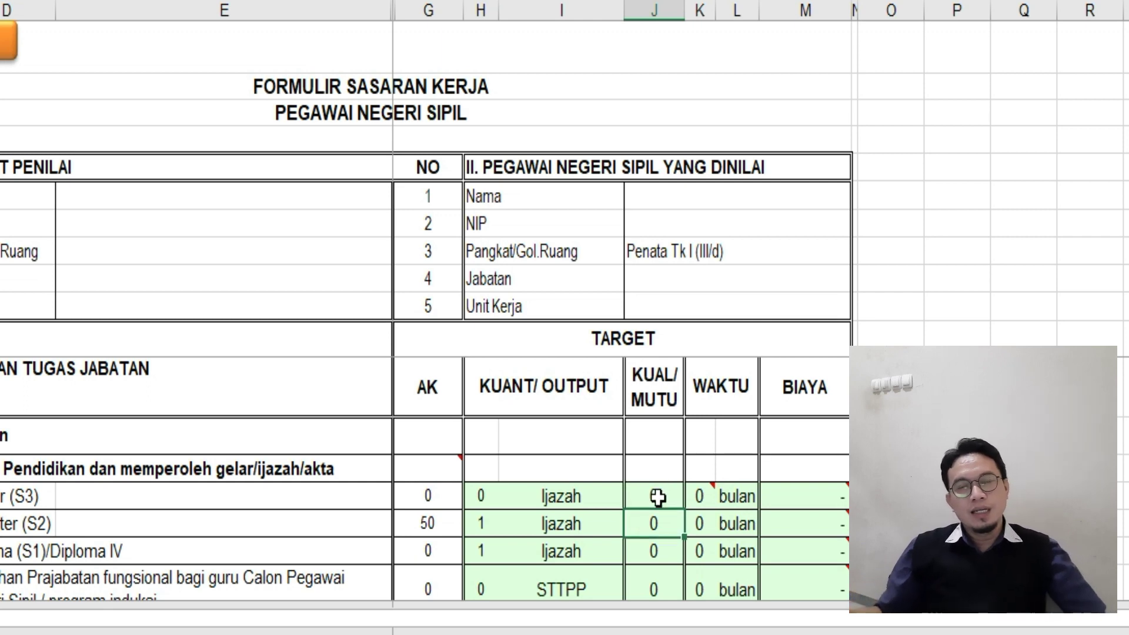
Look through the target rows down to the Jumlah Angka Kredit total and go back to the education rows
scroll(575, 526, down, 5)
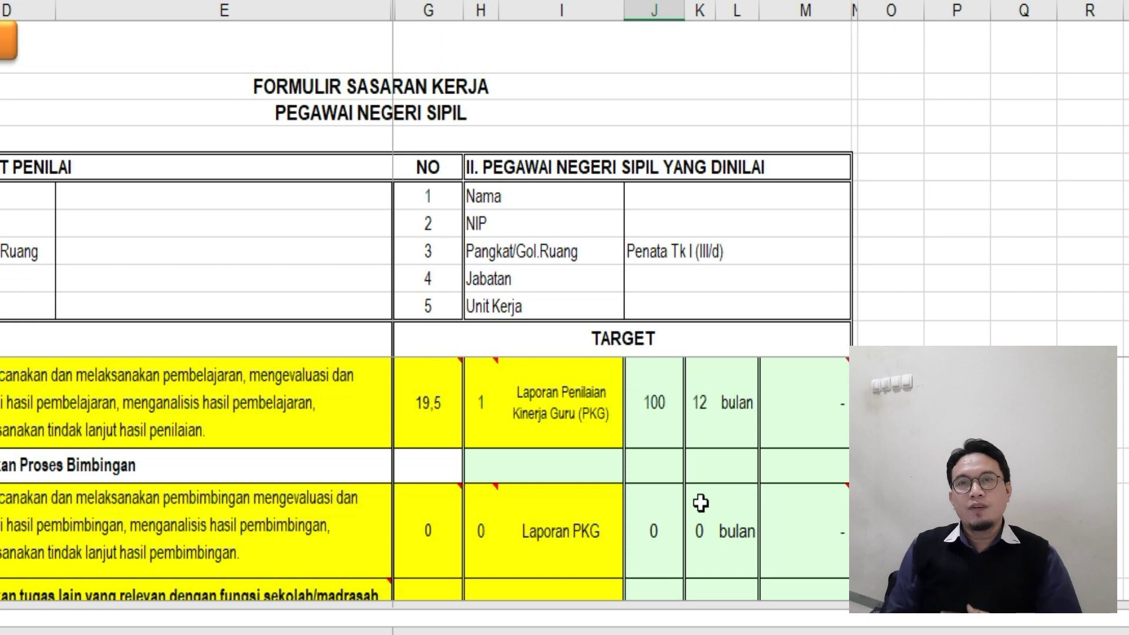
scroll(572, 528, down, 10)
scroll(616, 511, down, 1)
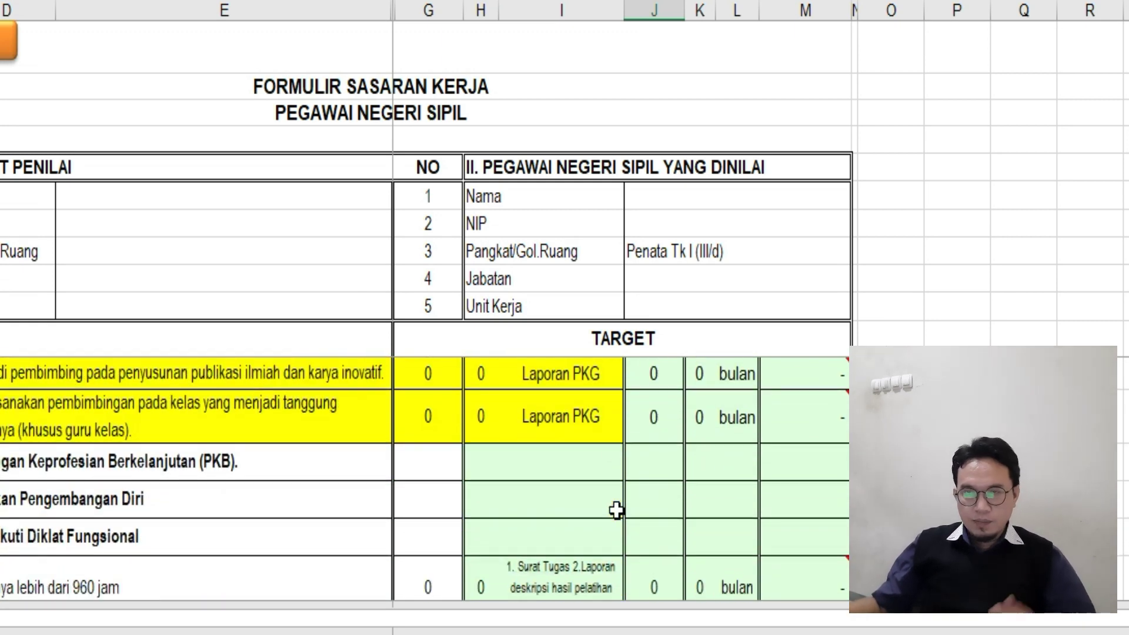
scroll(617, 510, down, 10)
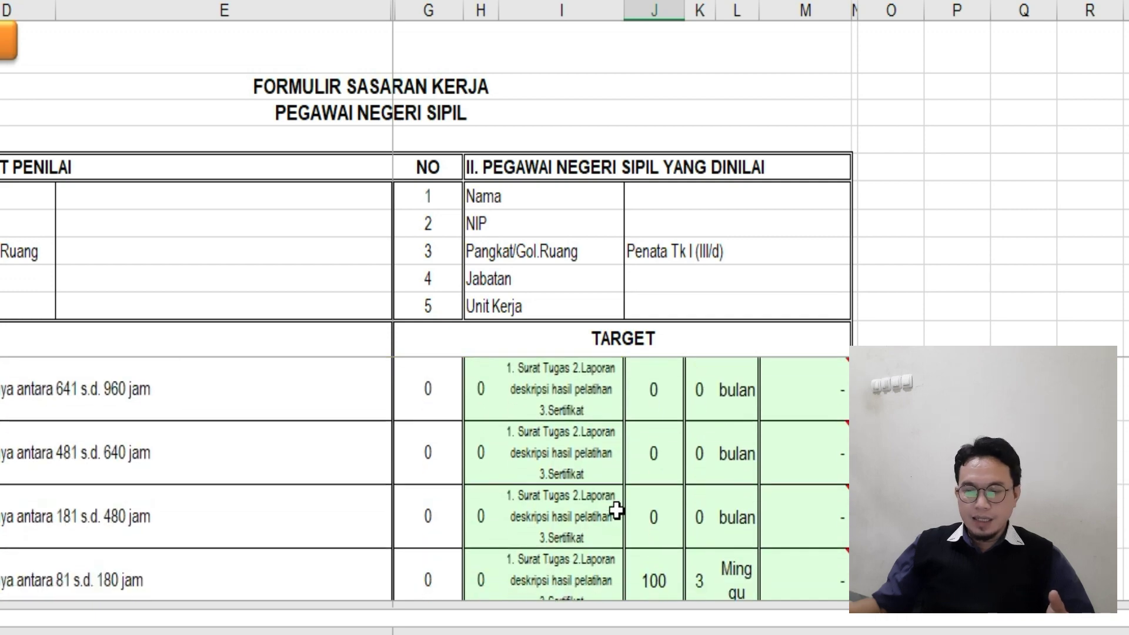
scroll(617, 510, down, 12)
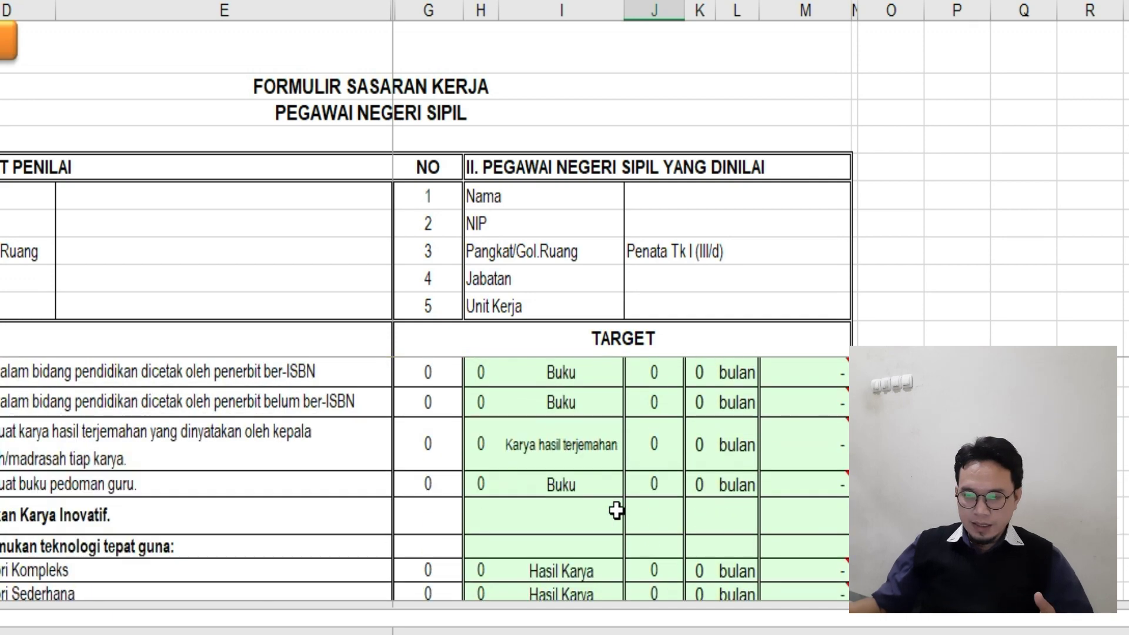
scroll(617, 511, down, 10)
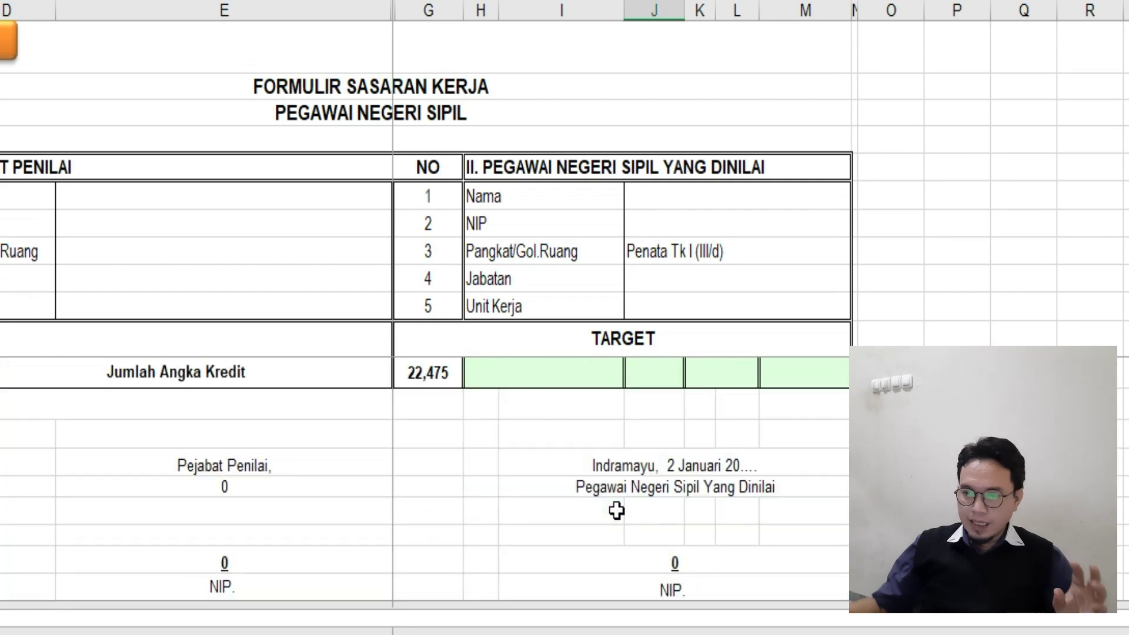
scroll(616, 510, up, 1)
click(447, 473)
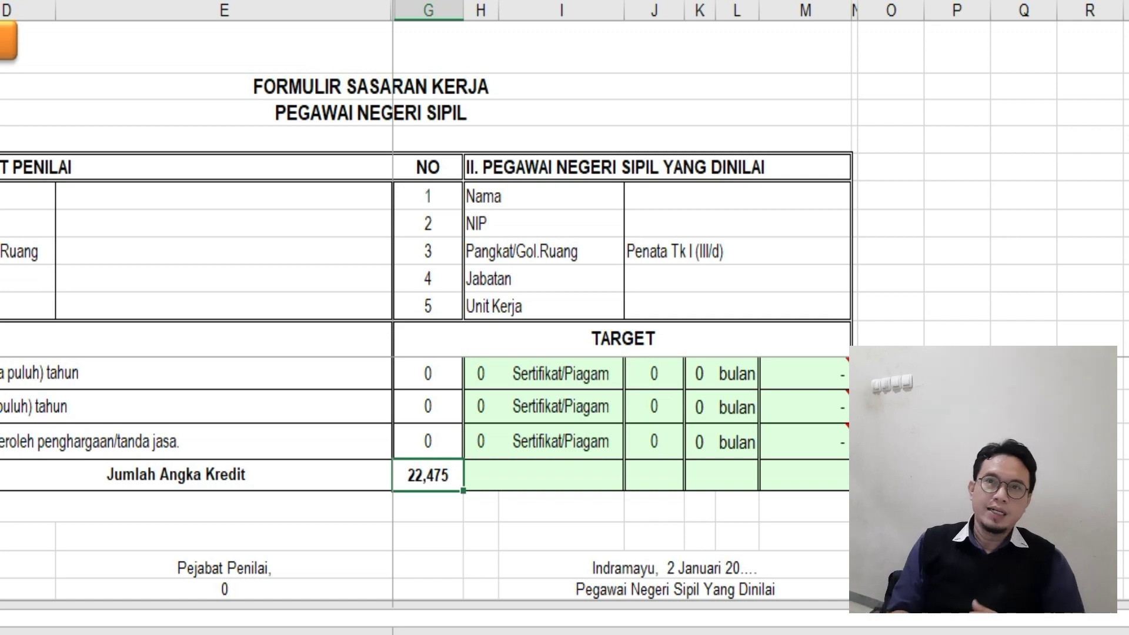
scroll(814, 582, down, 15)
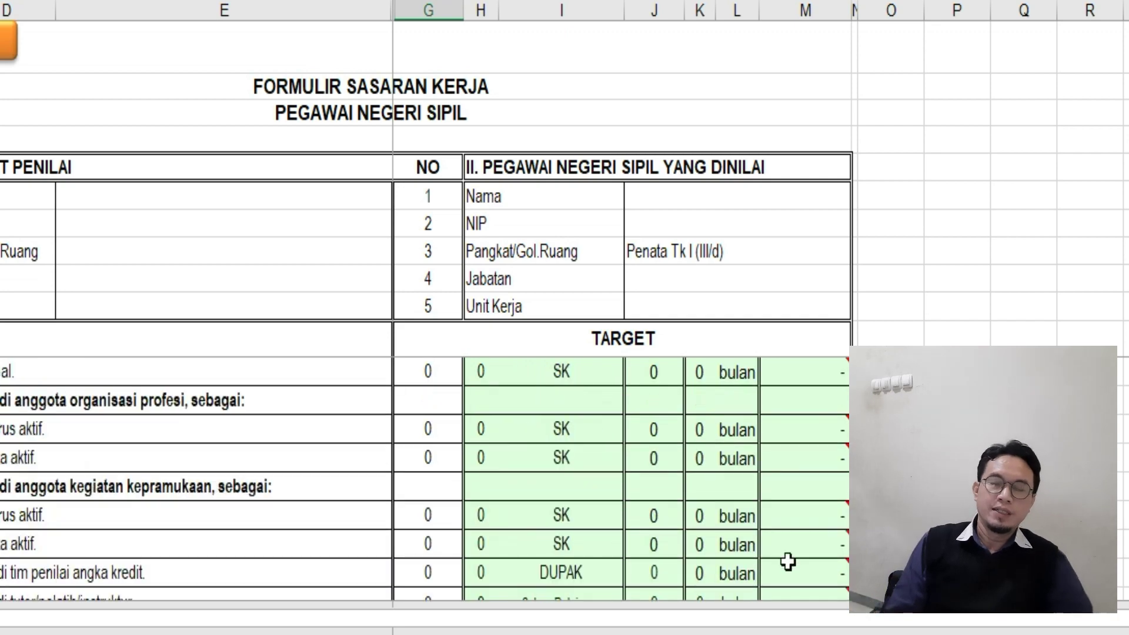
scroll(698, 505, up, 15)
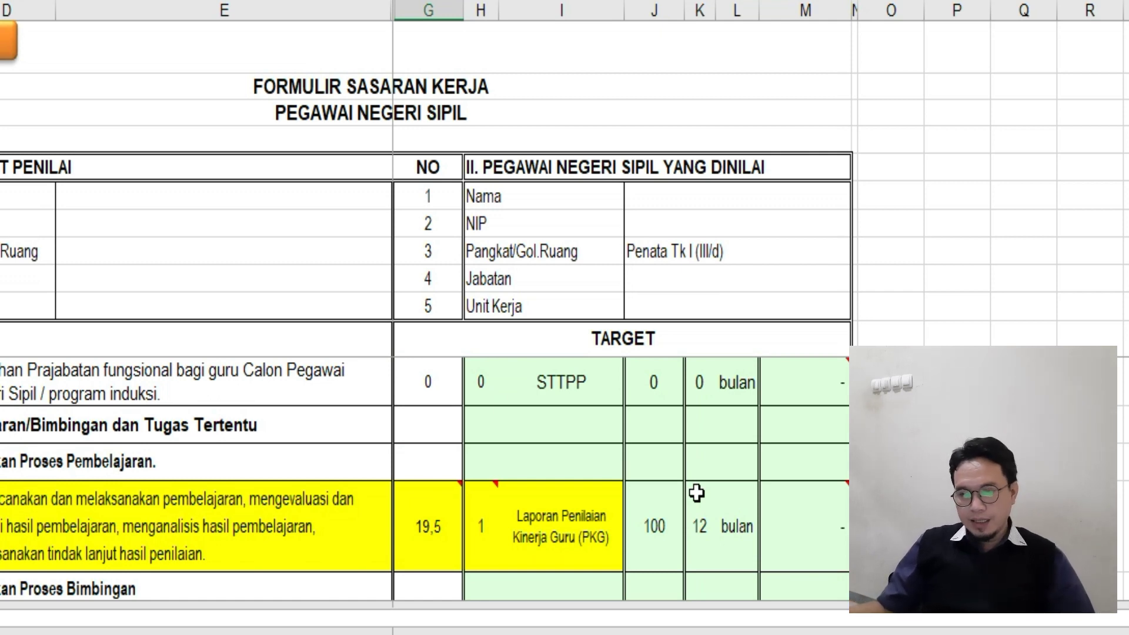
scroll(696, 493, up, 2)
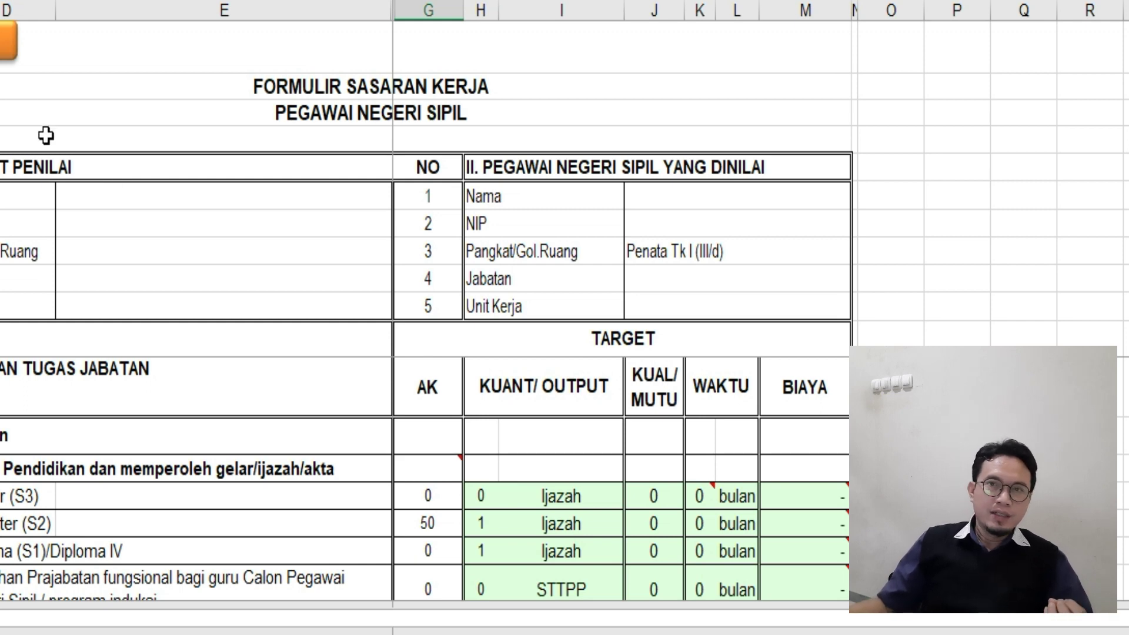
Change Pangkat/Golongan to Pembina Tk.I (IV/b) in the teacher profile settings and reopen the Formulir SKP sheet
click(7, 41)
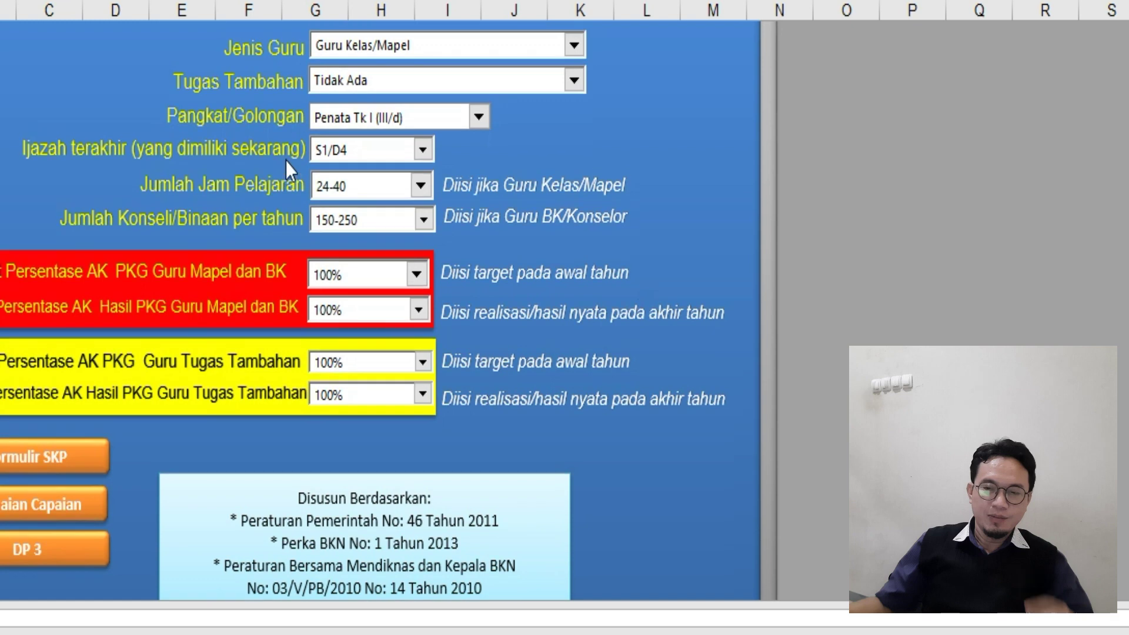
scroll(285, 161, up, 4)
click(479, 303)
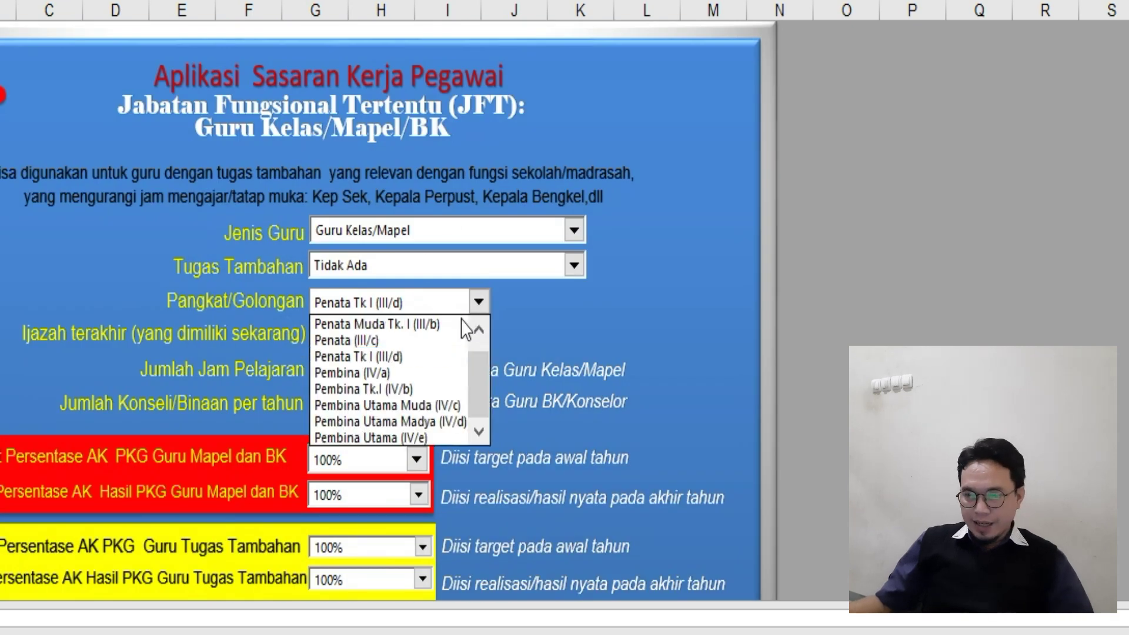
click(428, 388)
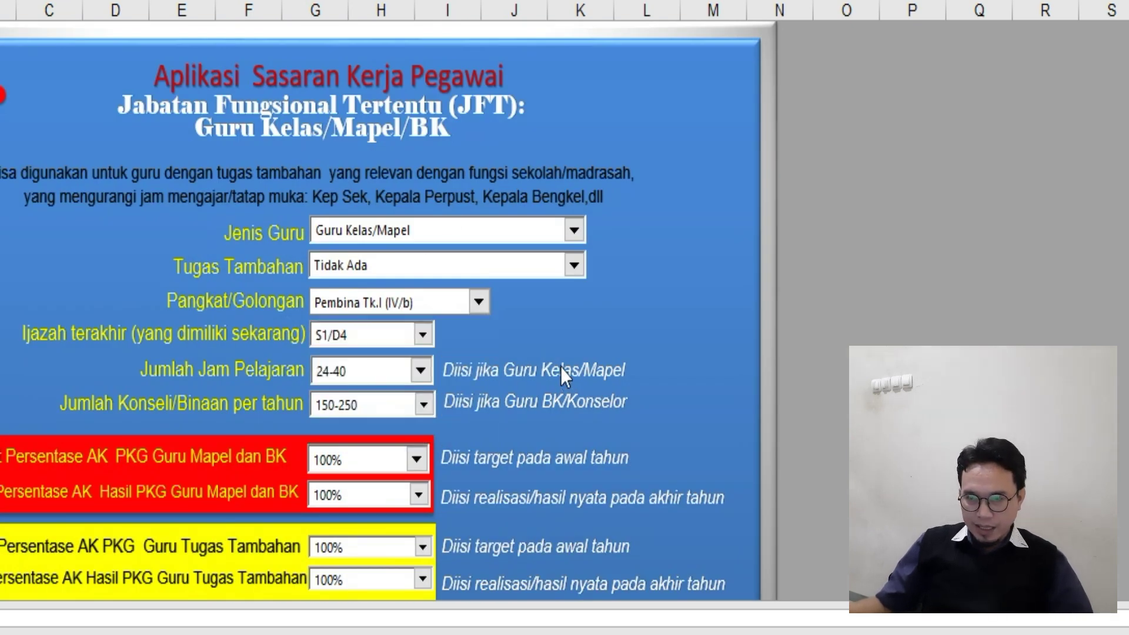
scroll(559, 356, down, 7)
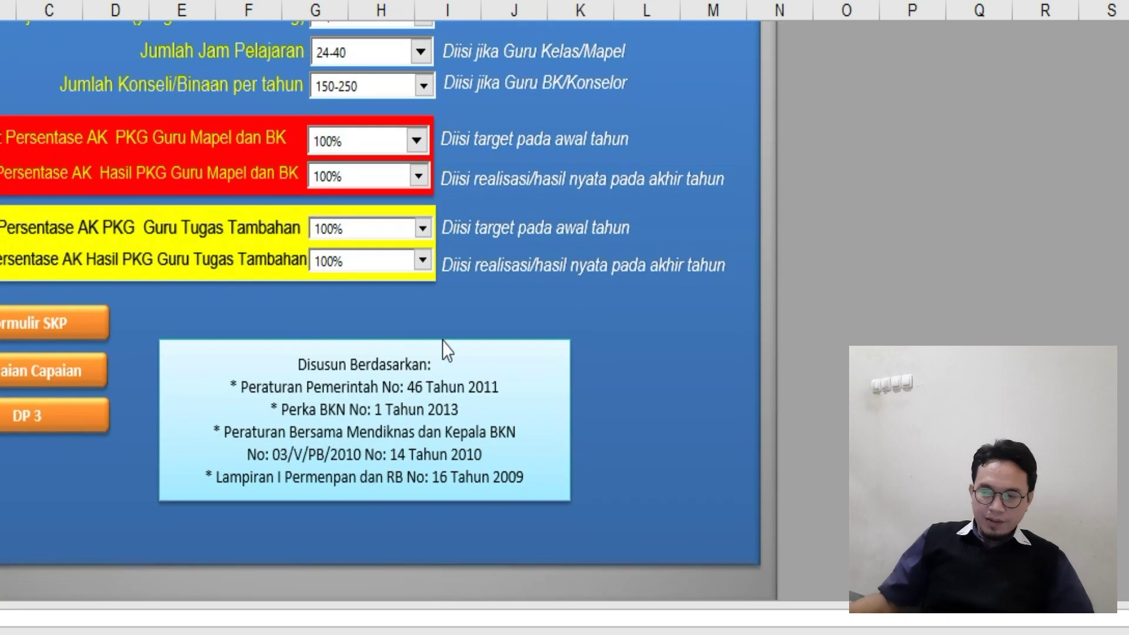
click(77, 321)
Enter 1 as the Proses Pembelajaran target quantity and read the notes on its quantity and AK cells
scroll(525, 295, down, 1)
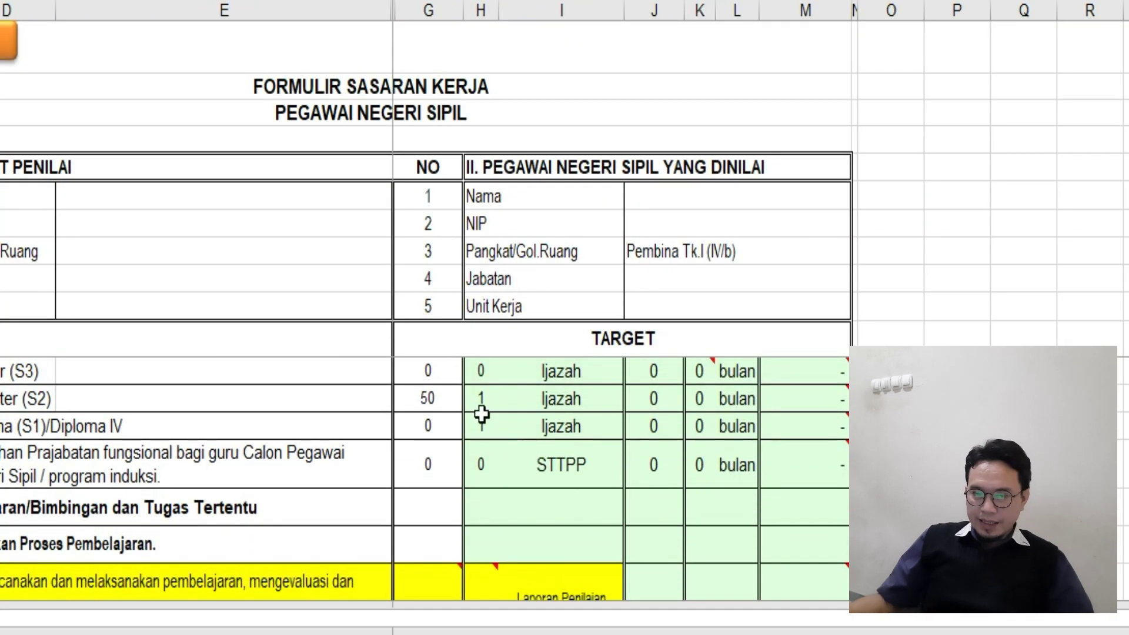
click(477, 398)
text(1)
scroll(500, 423, down, 3)
scroll(499, 408, up, 1)
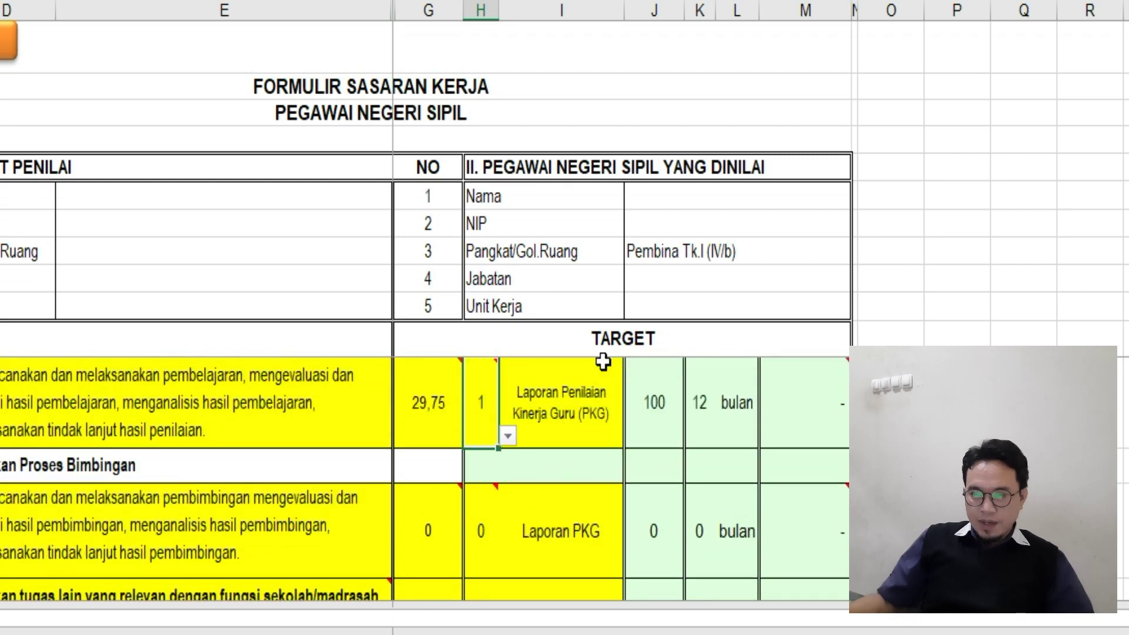
scroll(605, 360, up, 2)
scroll(601, 380, down, 1)
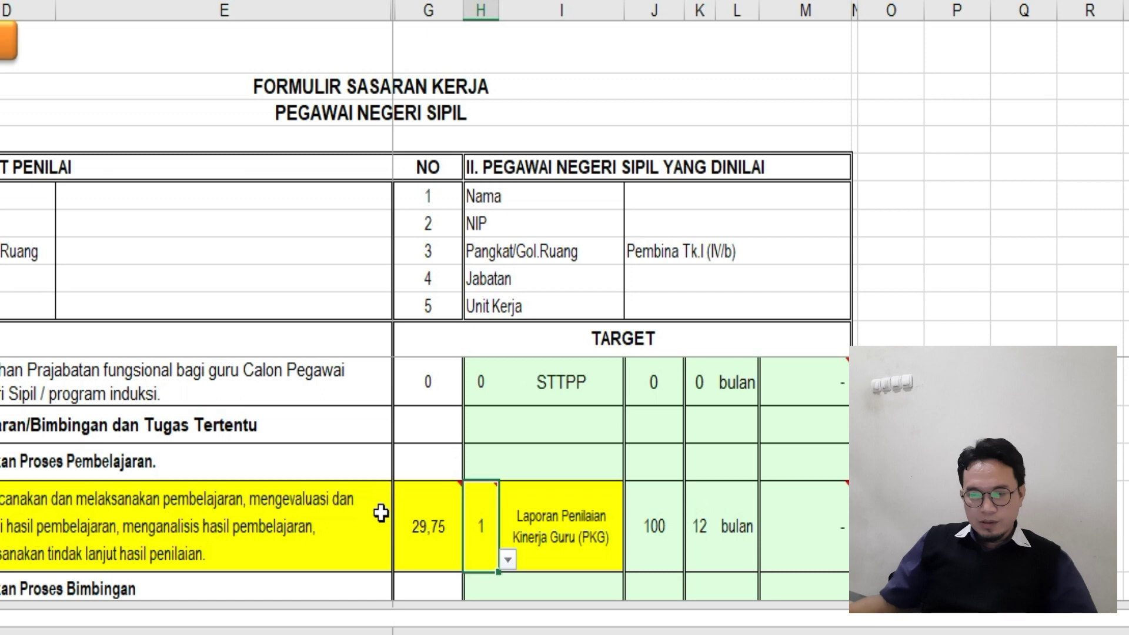
mouse_move(489, 541)
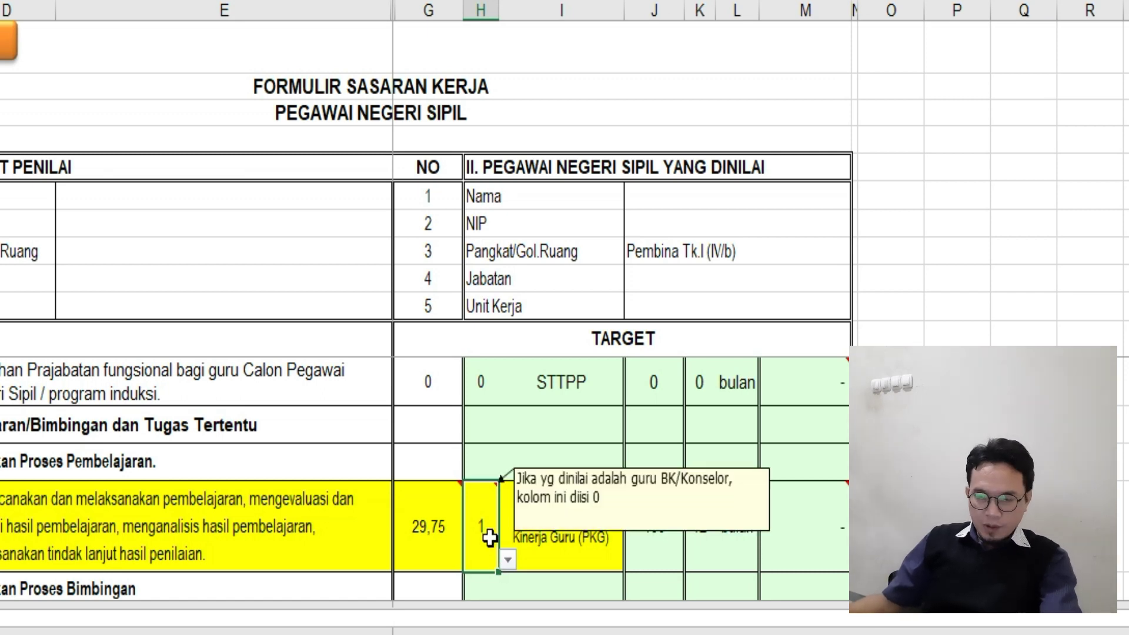
scroll(423, 459, down, 1)
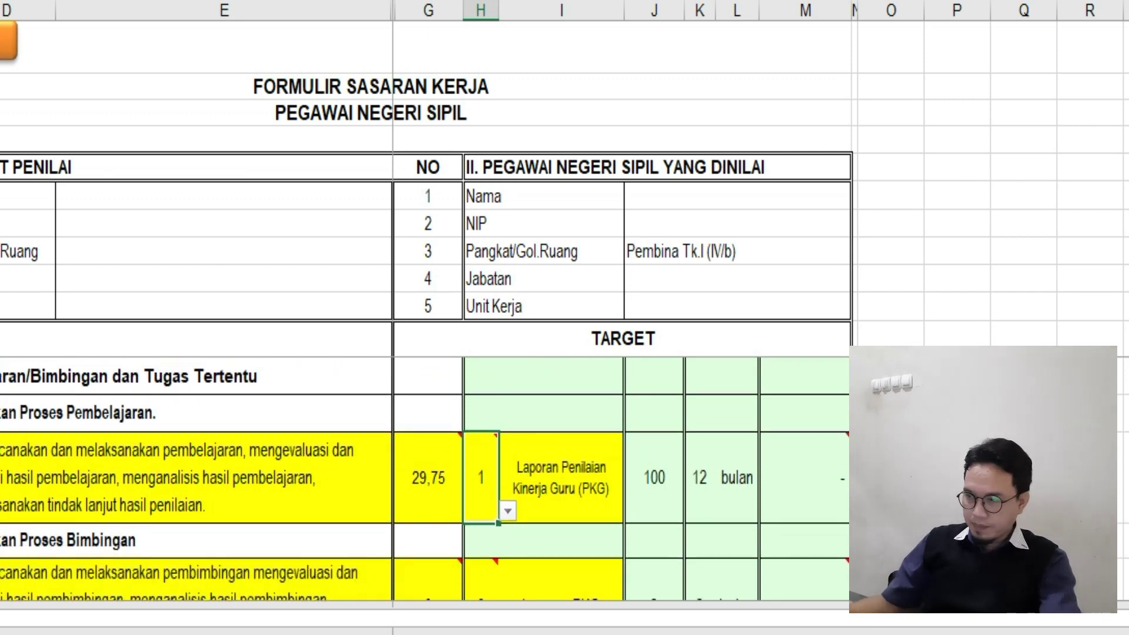
mouse_move(480, 495)
mouse_move(433, 493)
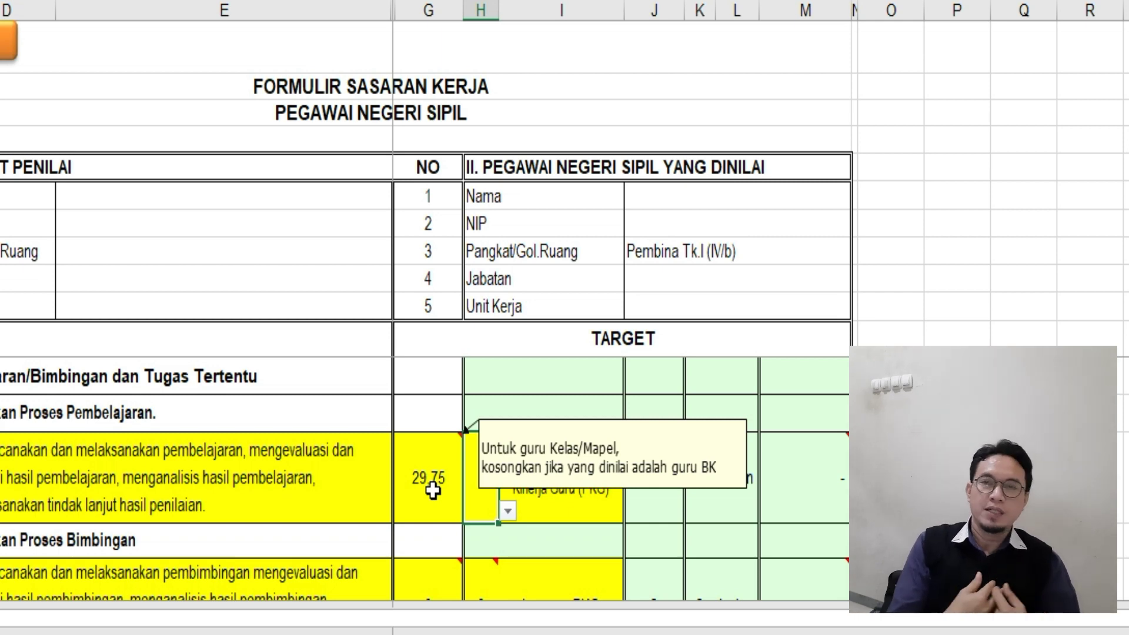
scroll(327, 363, up, 1)
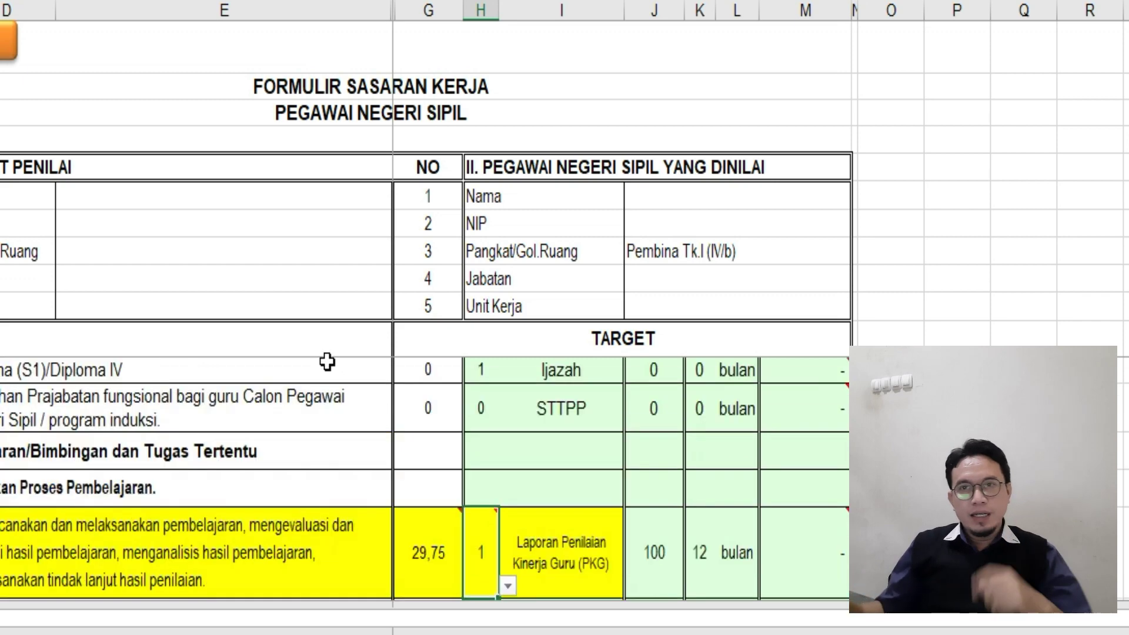
Set Tugas Tambahan to Wakil Kepala Sekolah/Madrasah in the teacher profile settings and return to the Formulir SKP sheet
click(9, 40)
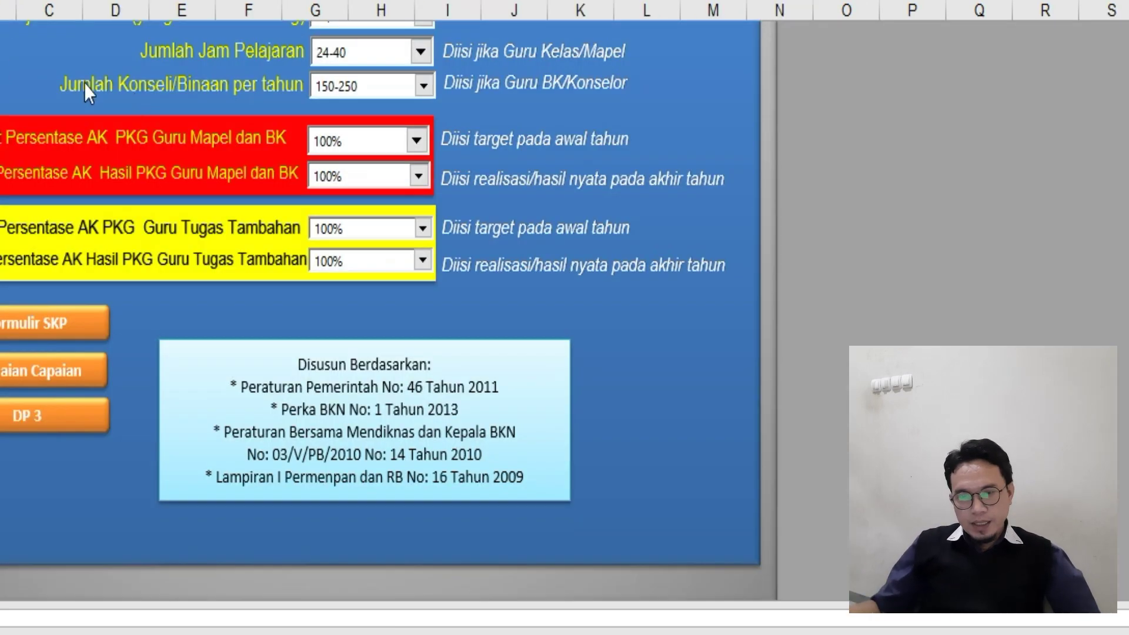
scroll(664, 216, up, 1)
scroll(664, 225, up, 1)
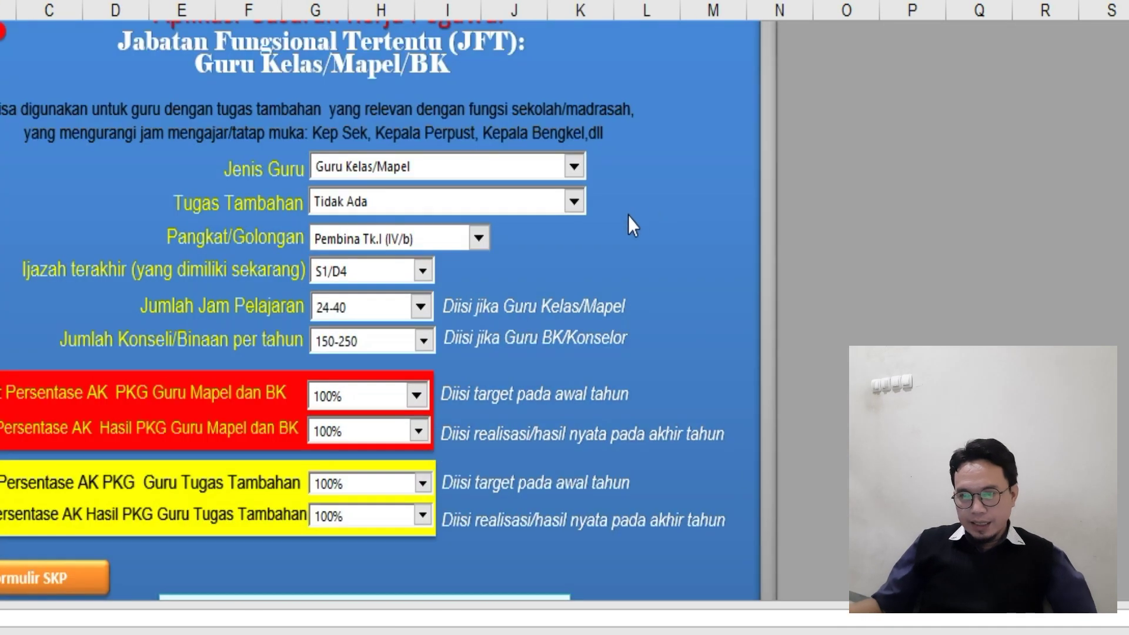
click(578, 200)
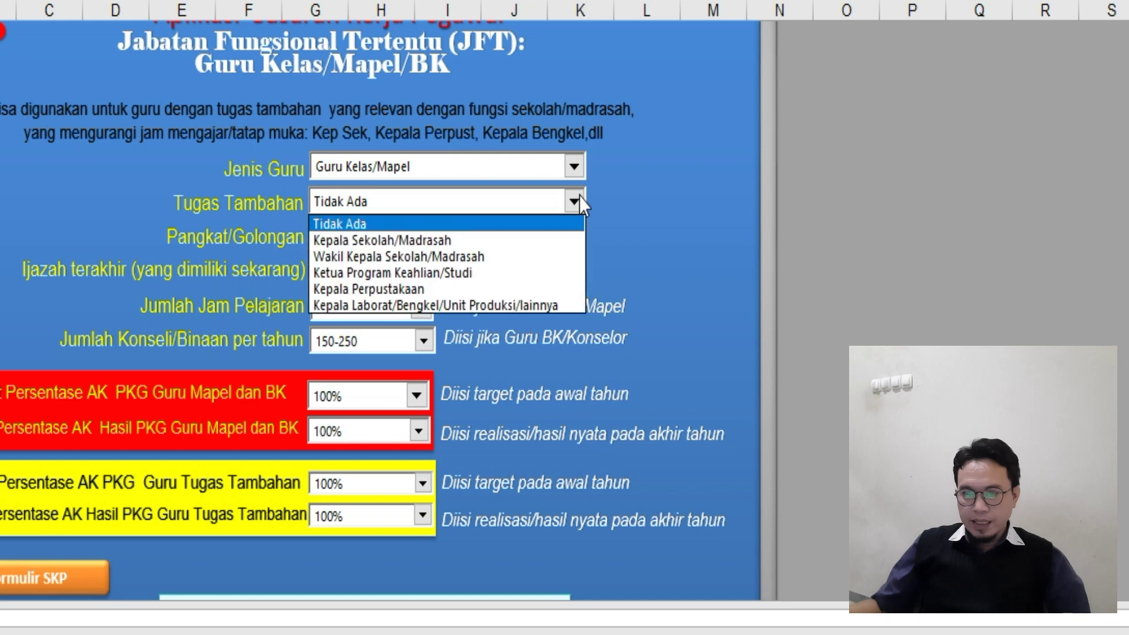
click(537, 258)
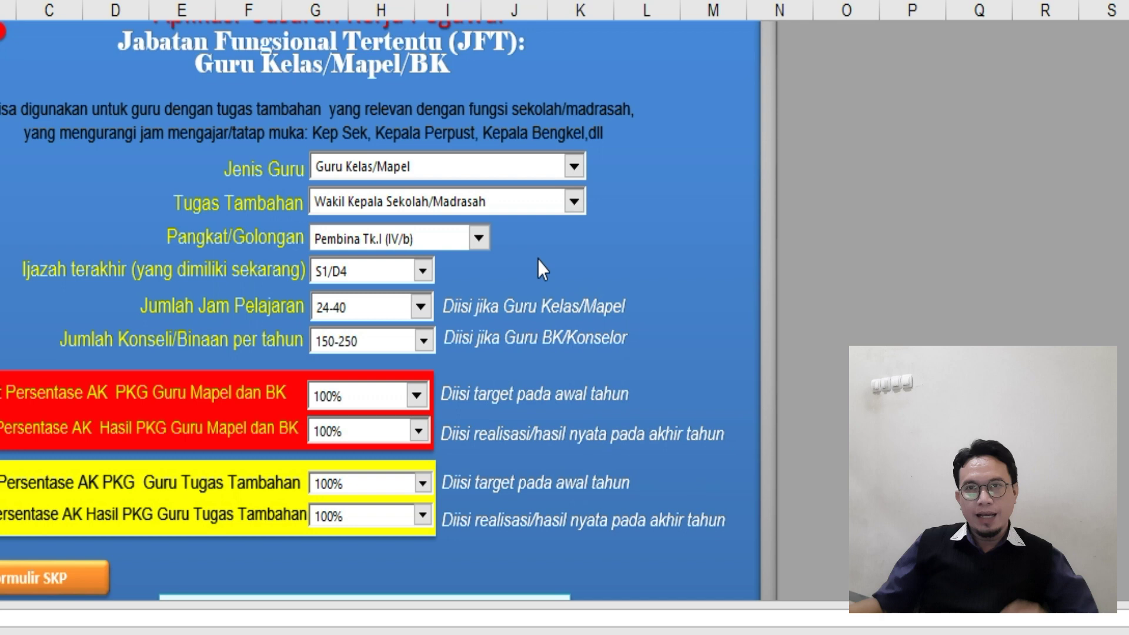
click(479, 240)
click(479, 240)
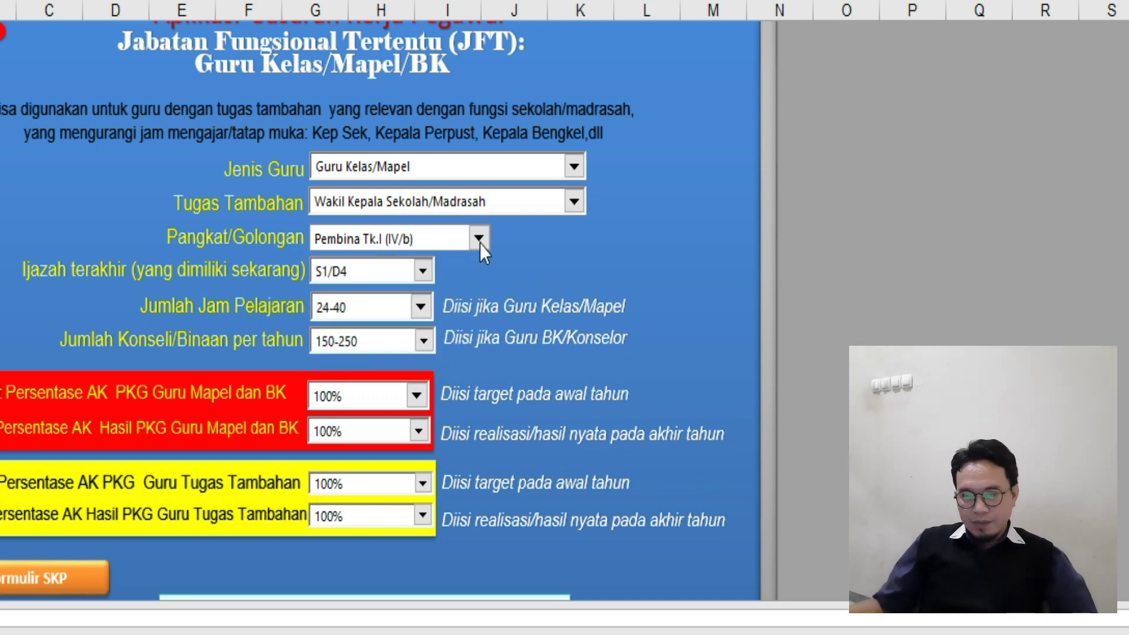
click(51, 577)
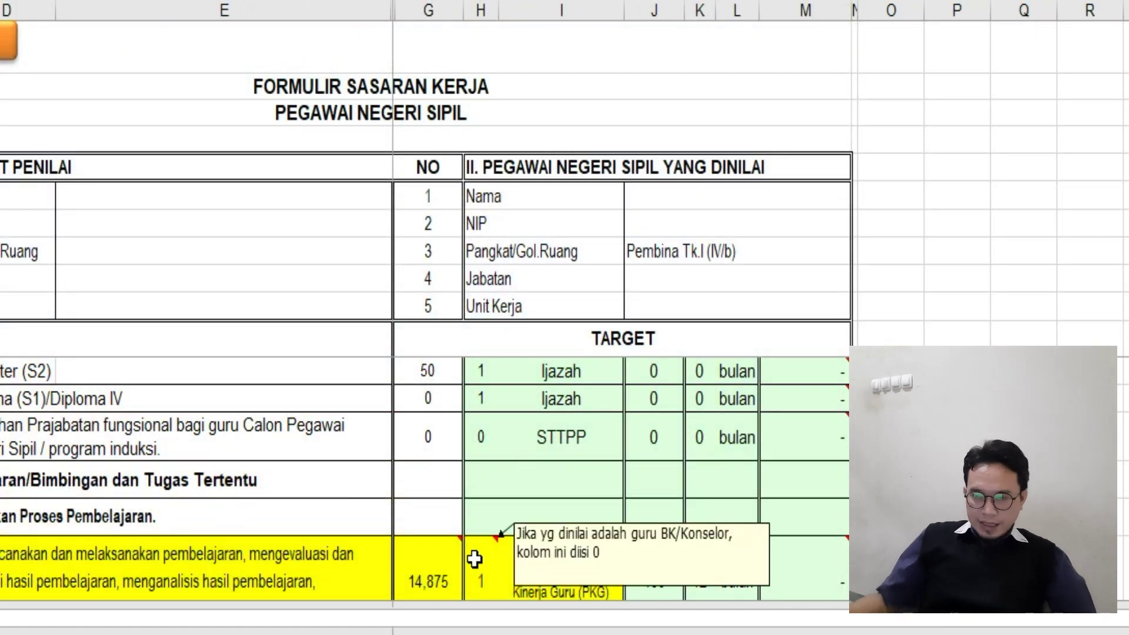
Check the Proses Pembelajaran row and the additional-duty rows, including wakil kepala sekolah, under the new additional duty setting
scroll(475, 559, down, 1)
click(476, 479)
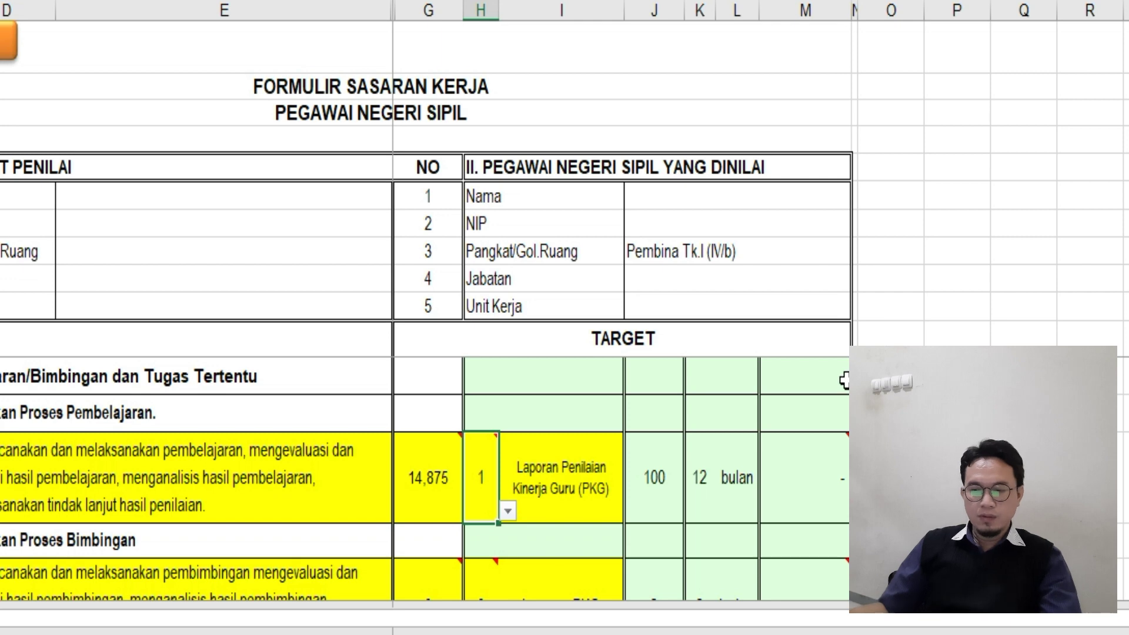
scroll(466, 446, down, 5)
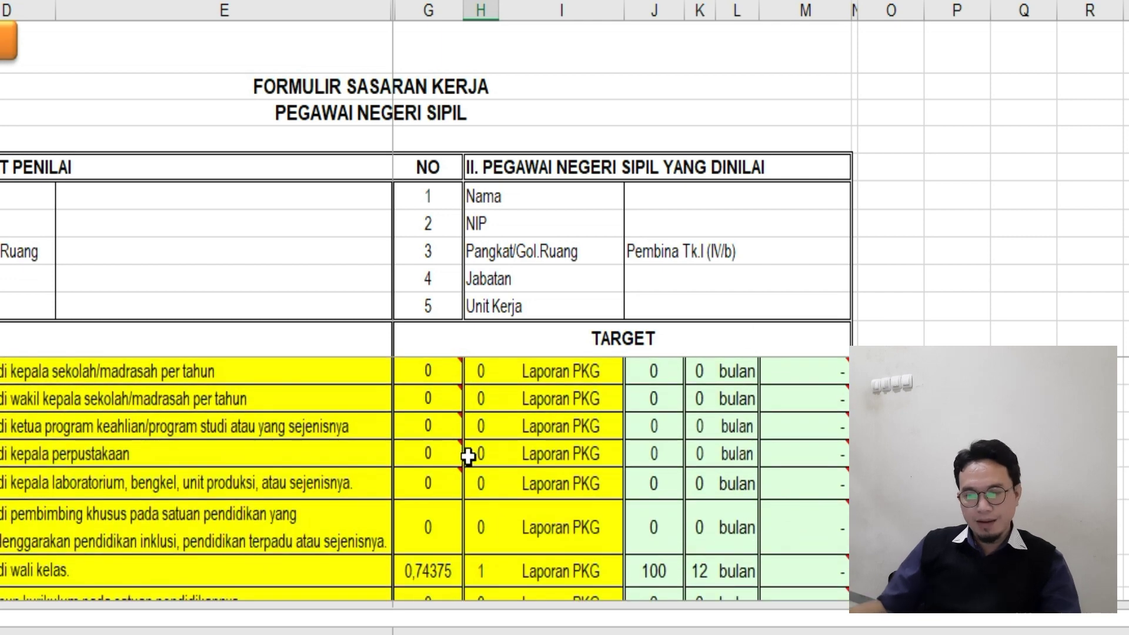
scroll(469, 453, up, 5)
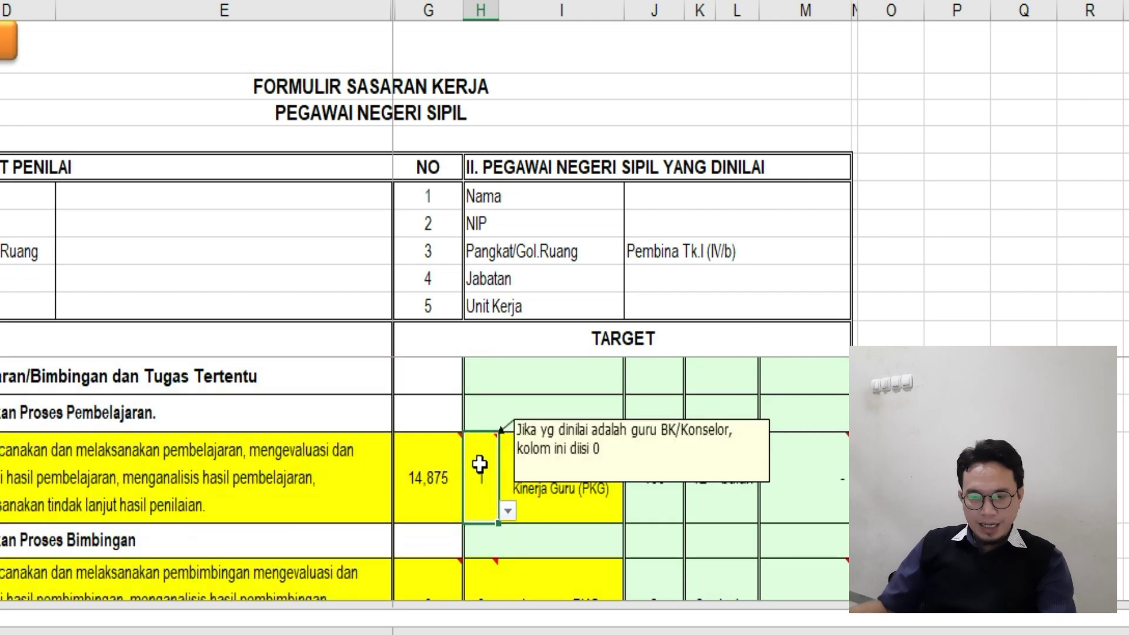
Enter 1 as the target quantity for the wakil kepala sekolah/madrasah per tahun duty on the Formulir SKP sheet
scroll(474, 465, down, 1)
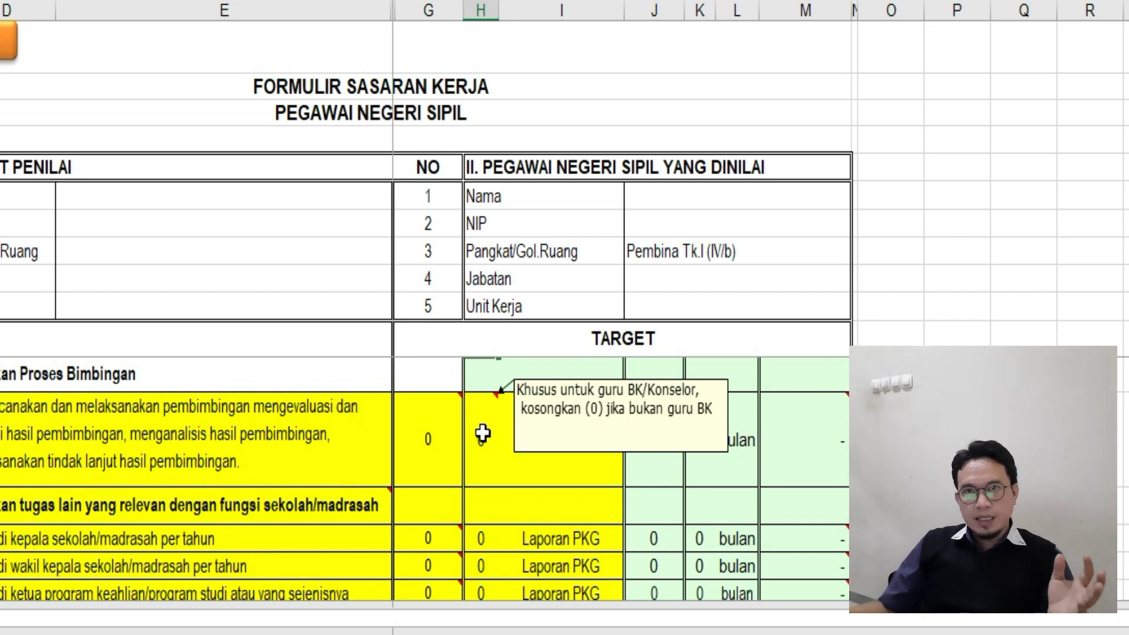
scroll(479, 518, down, 1)
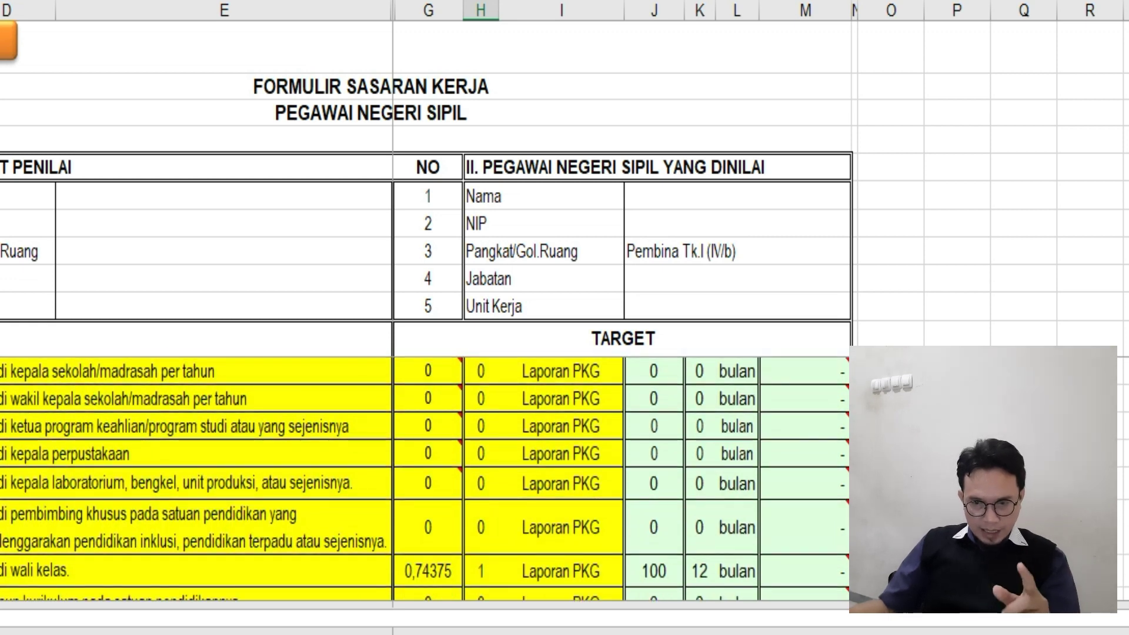
scroll(703, 456, up, 1)
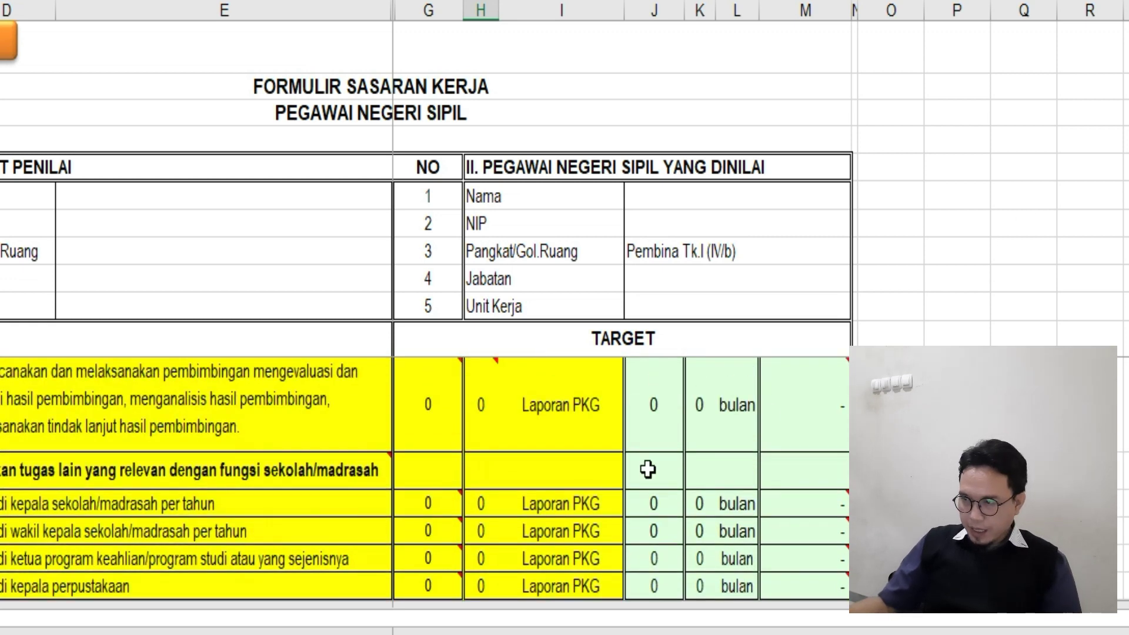
click(480, 535)
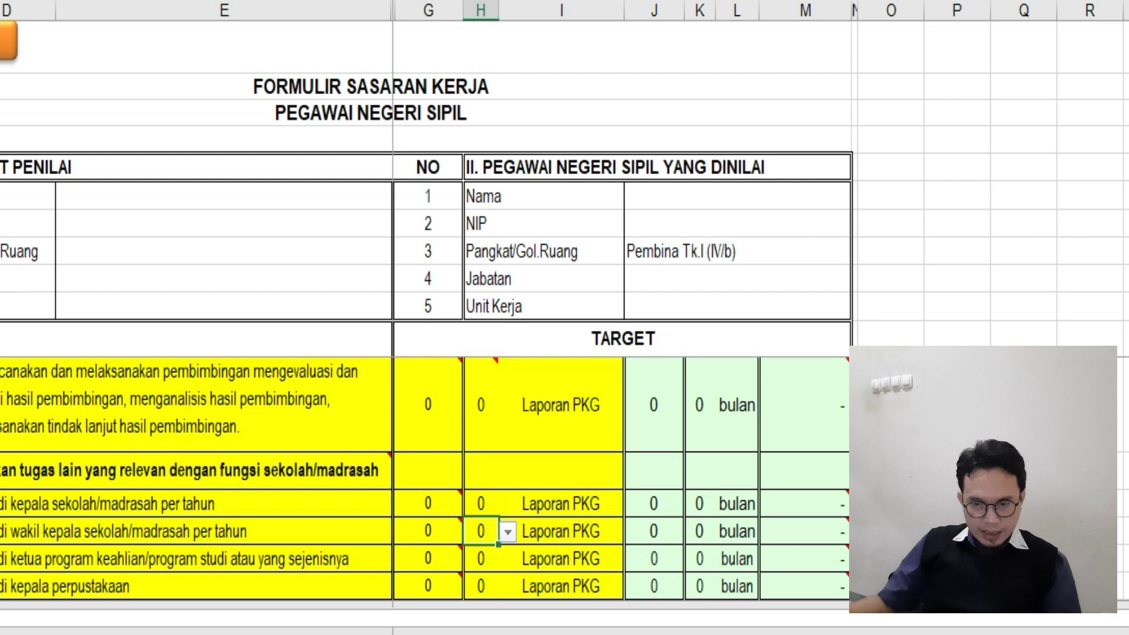
text(1)
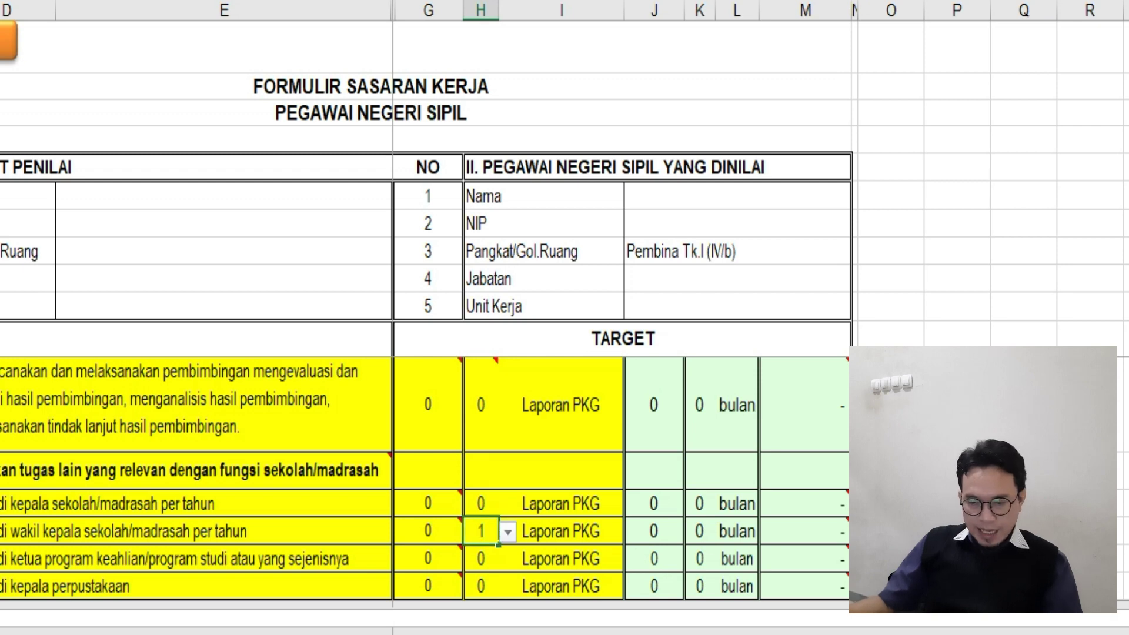
key(Return)
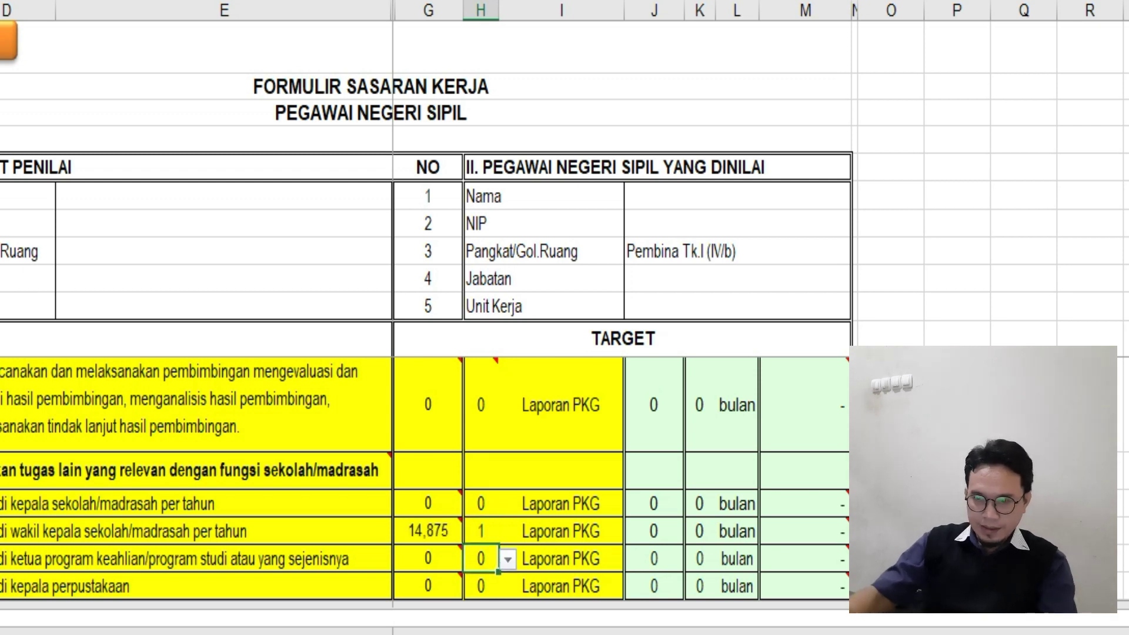